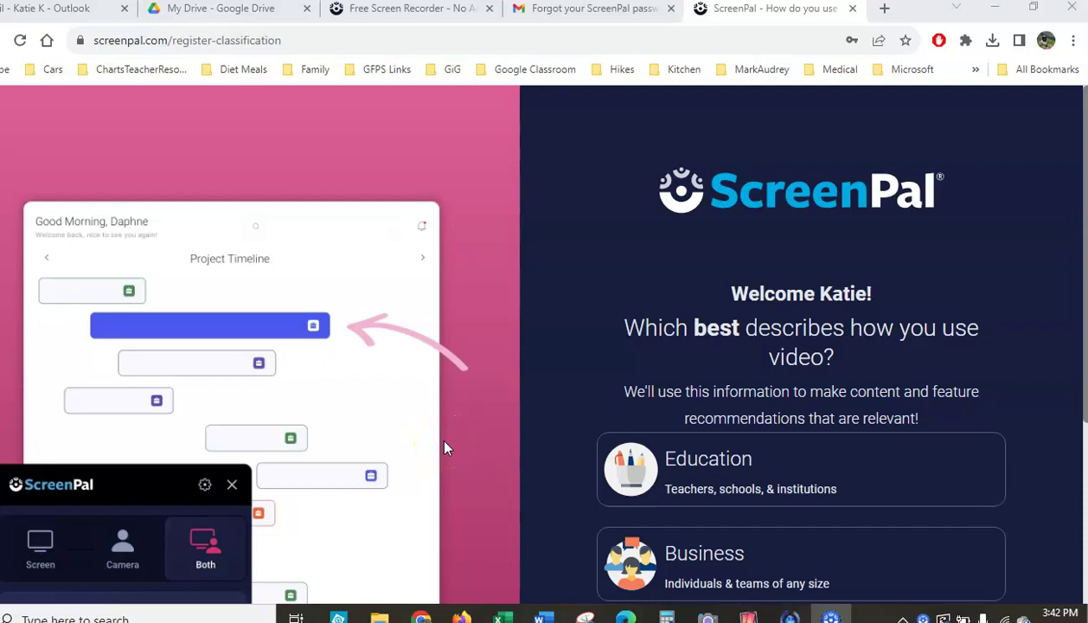
Load drive.google.com in the current Chrome tab in place of the ScreenPal page
{"action": "left_click", "coordinate": [287, 41]}
{"action": "type", "text": "dri"}
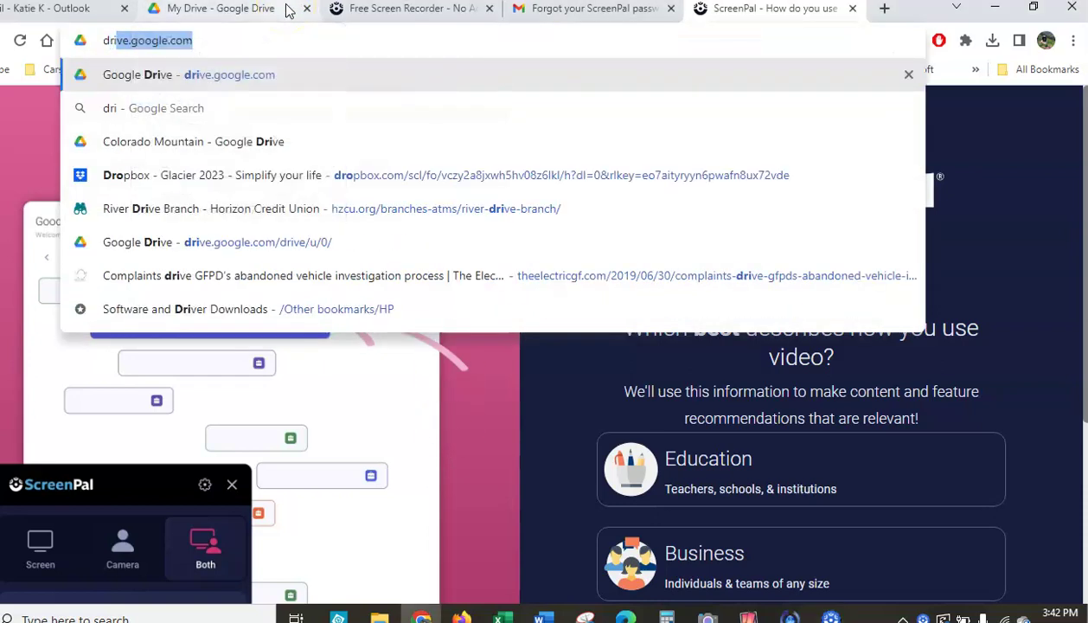
{"action": "type", "text": "ve.google.com"}
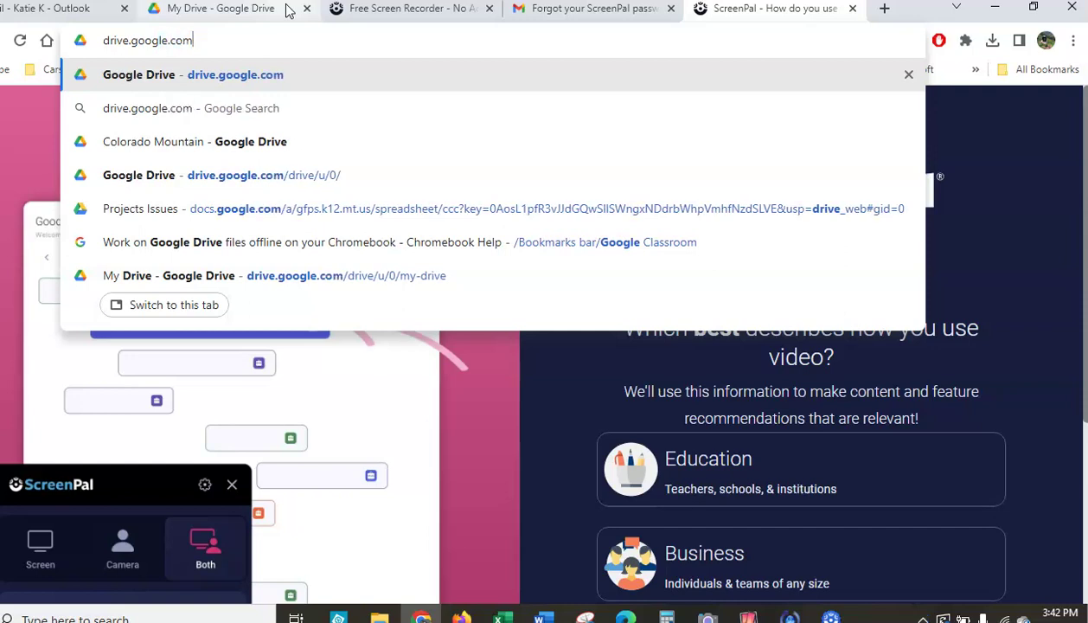
{"action": "key", "text": "Return"}
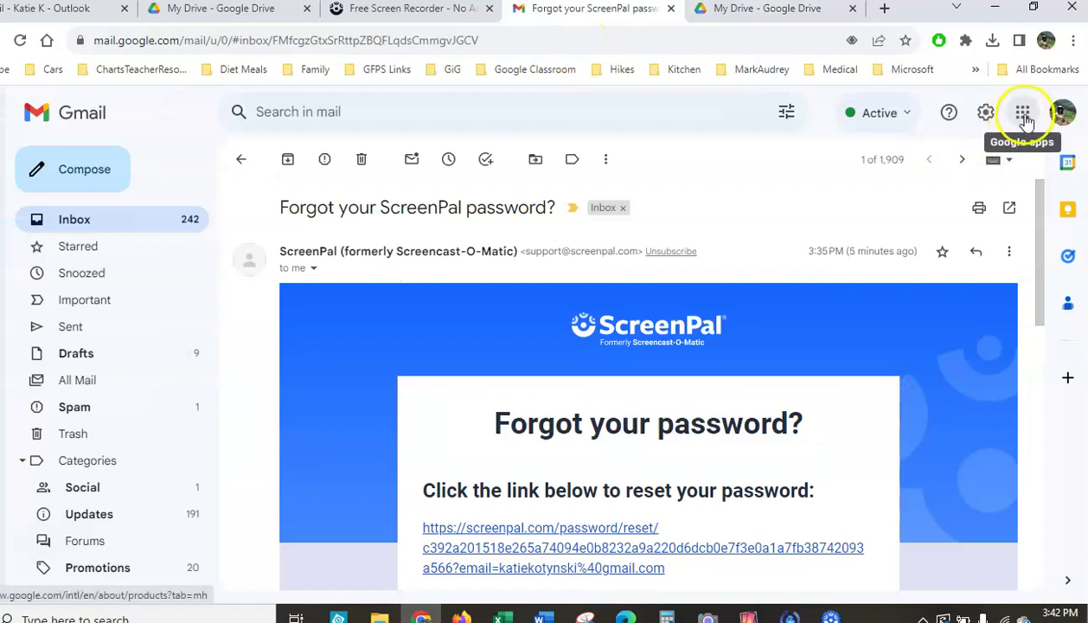
Open Google Drive in a new tab from Gmail's Google apps menu
{"action": "left_click", "coordinate": [1024, 113]}
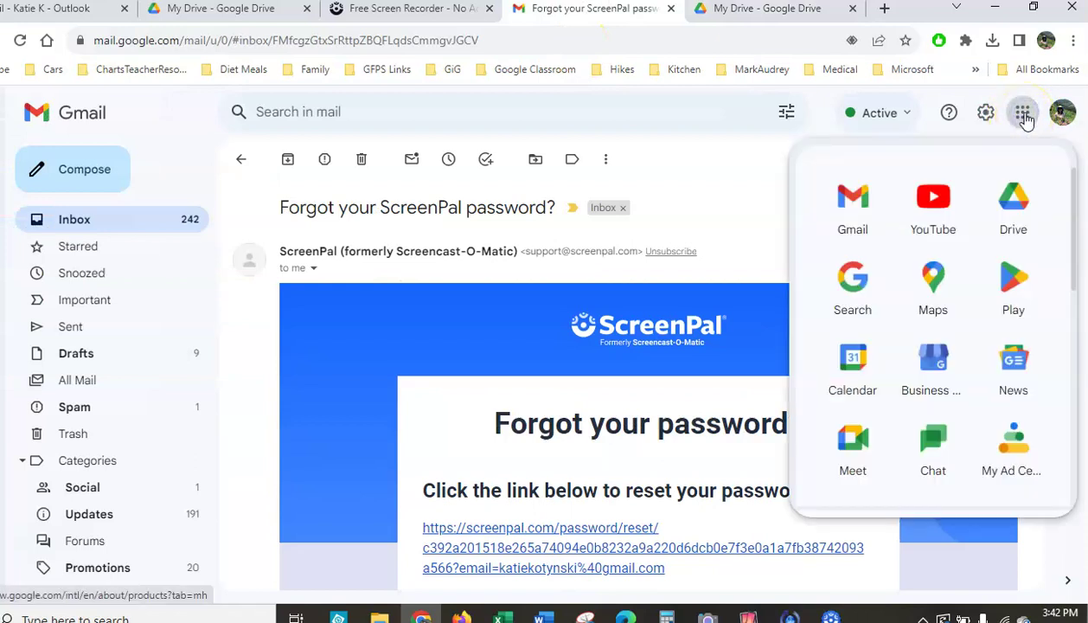
{"action": "left_click", "coordinate": [1013, 209]}
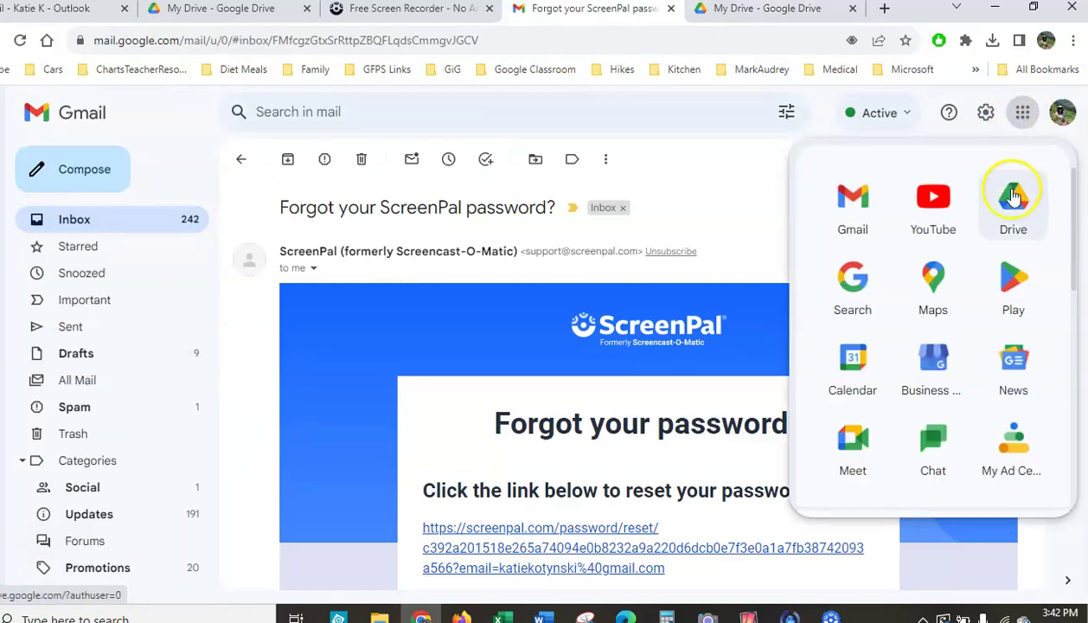
{"action": "left_click", "coordinate": [1013, 206]}
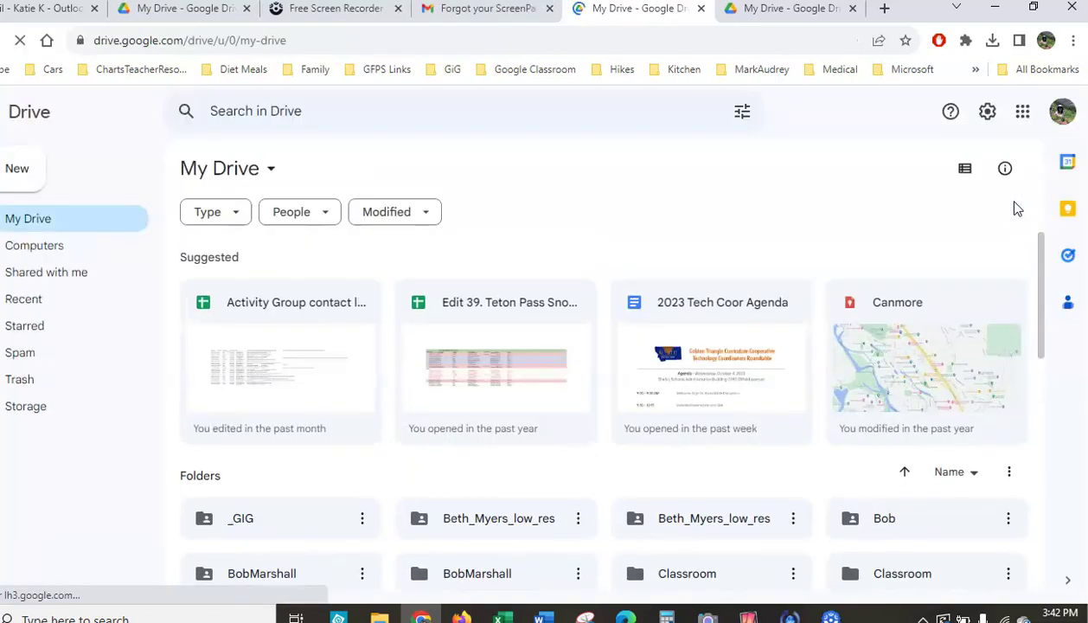
Start a new folder from Drive's New menu, leaving the default name Untitled folder
{"action": "left_click", "coordinate": [980, 181]}
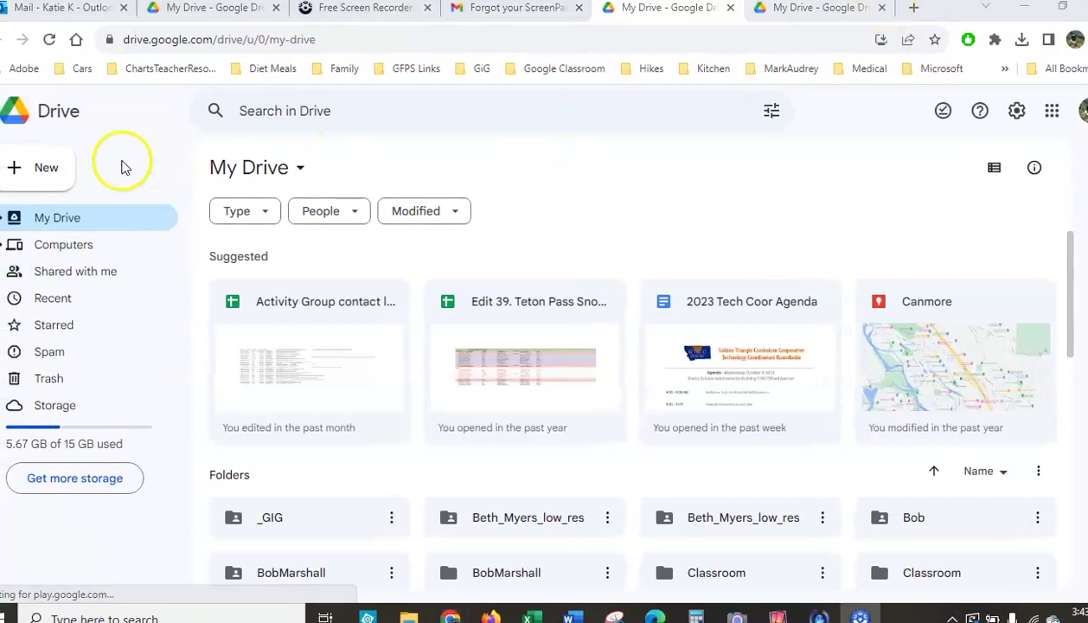
{"action": "left_click", "coordinate": [48, 167]}
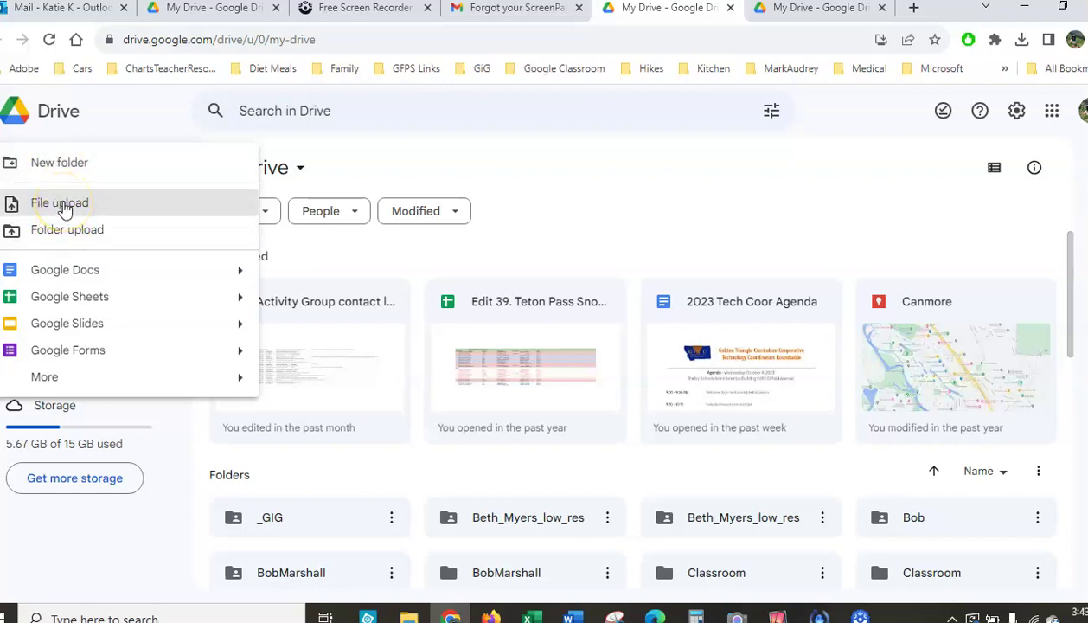
{"action": "left_click", "coordinate": [704, 177]}
{"action": "left_click_drag", "start_coordinate": [1071, 287], "coordinate": [1064, 224]}
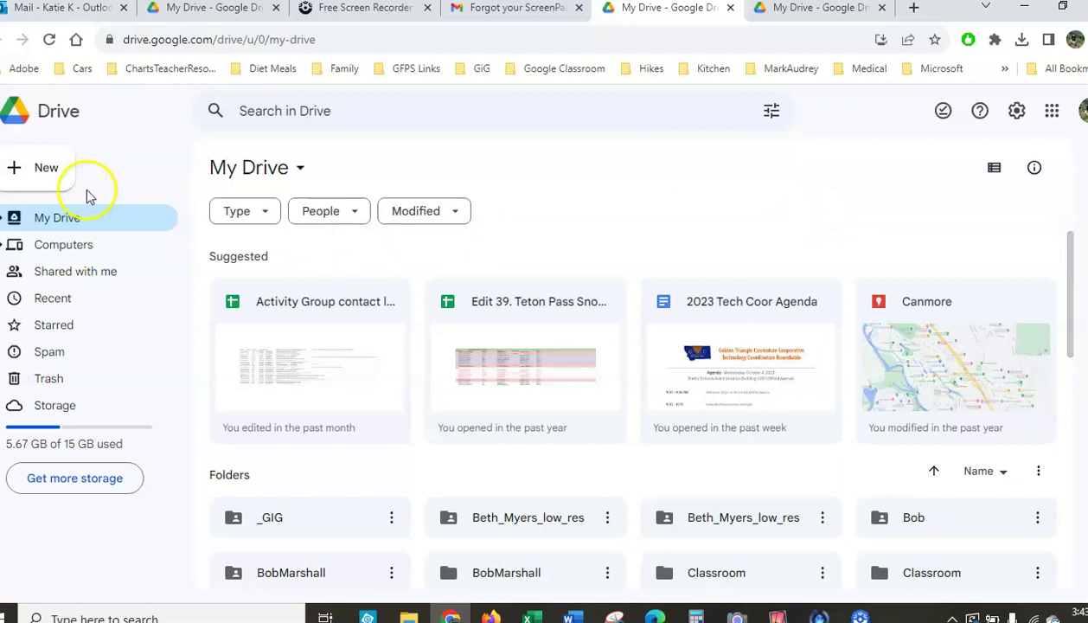
{"action": "left_click", "coordinate": [36, 169]}
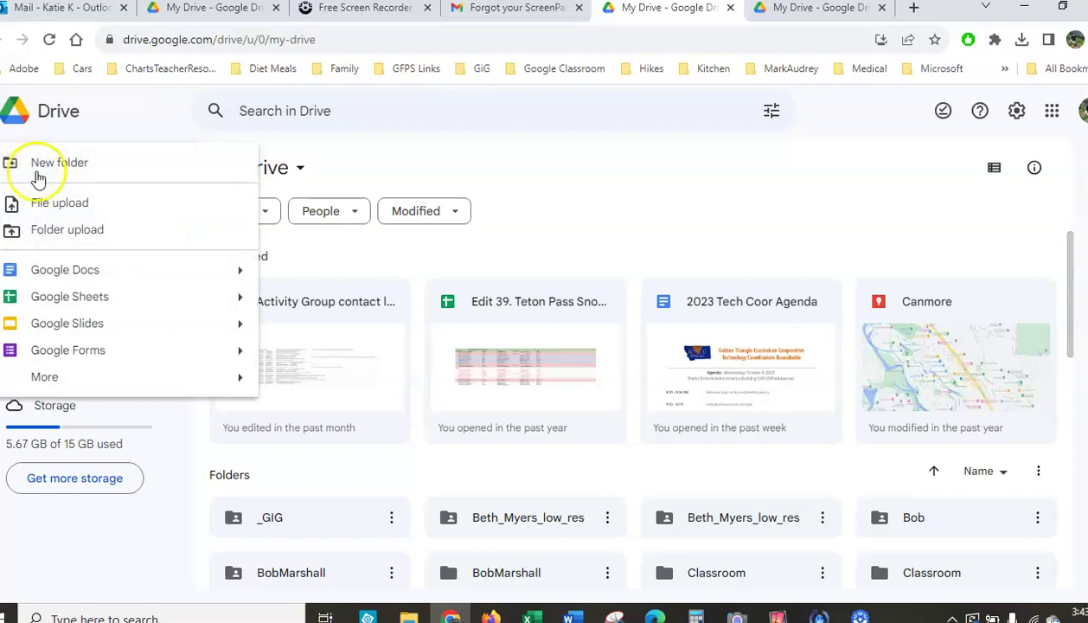
{"action": "left_click", "coordinate": [44, 377]}
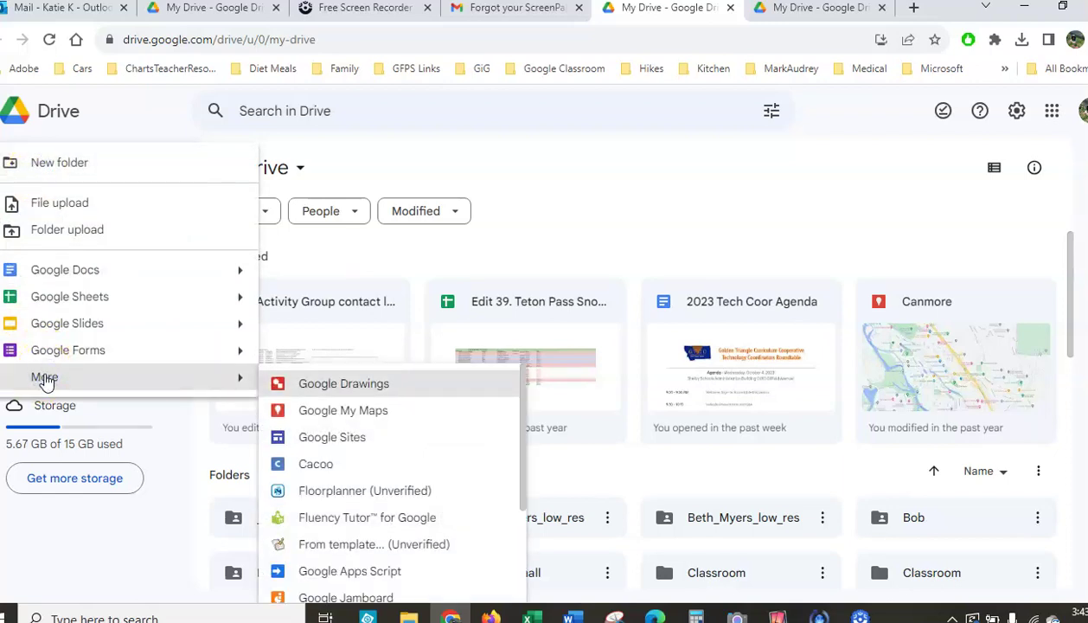
{"action": "left_click", "coordinate": [78, 162]}
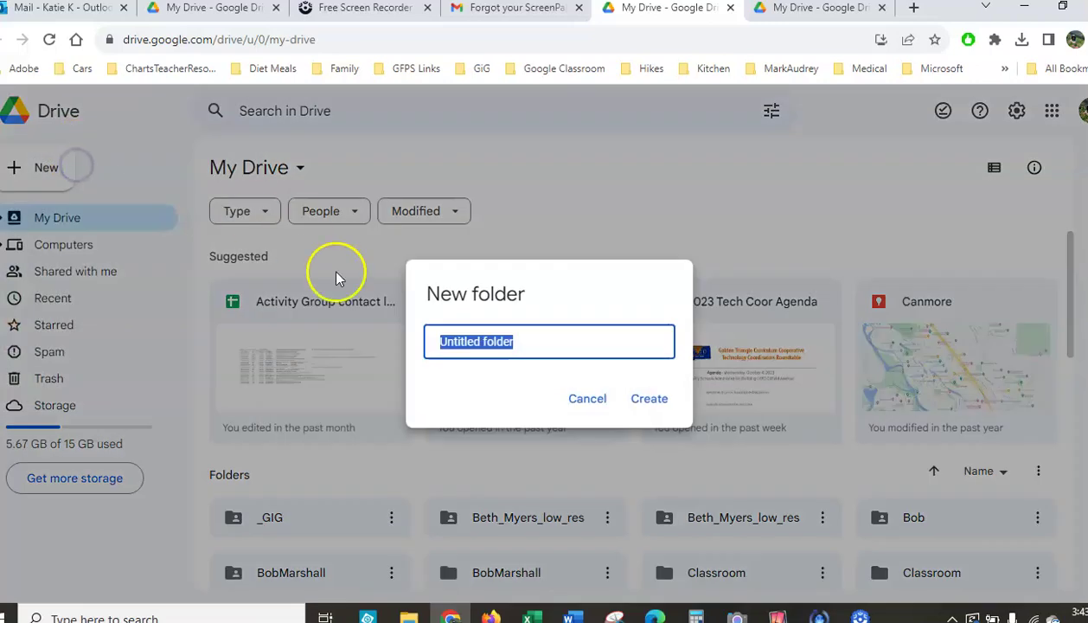
Name the new folder Photos, create it, and open it
{"action": "type", "text": "P"}
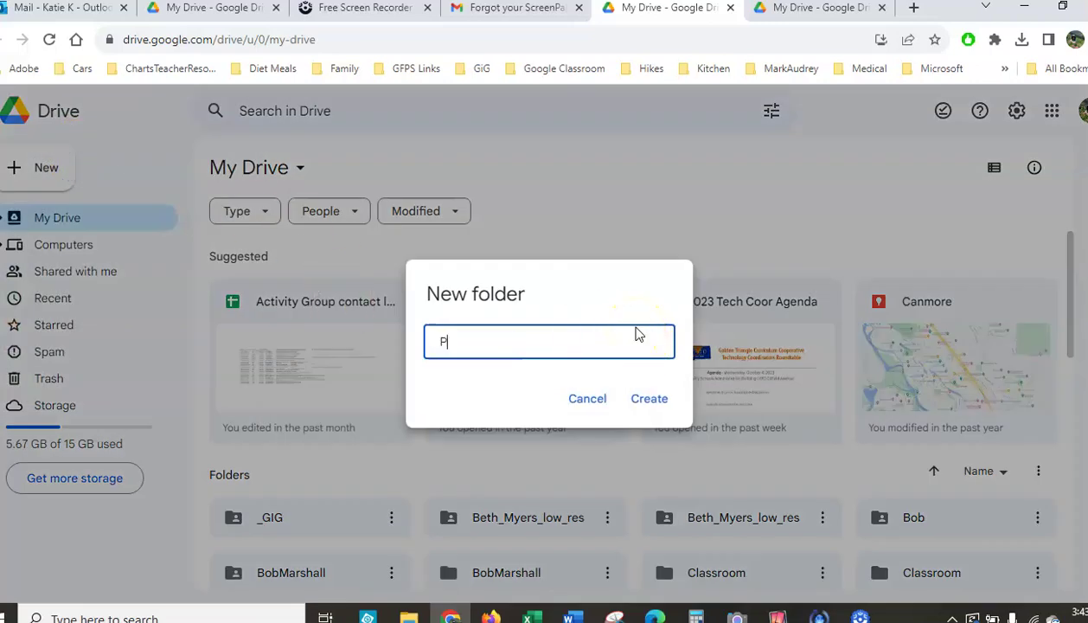
{"action": "left_click", "coordinate": [647, 398]}
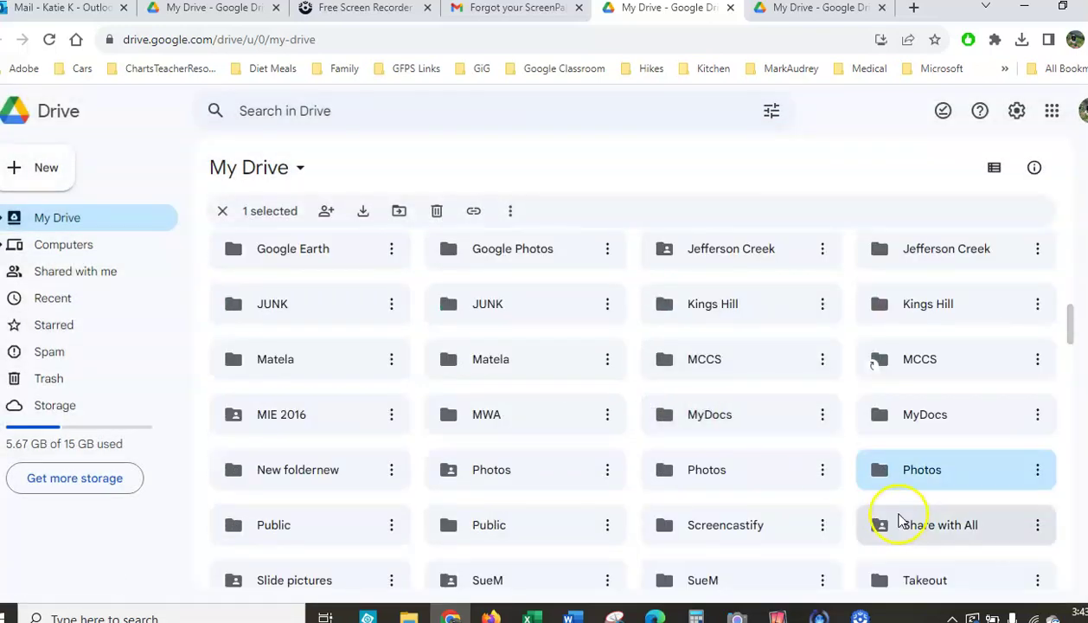
{"action": "double_click", "coordinate": [925, 469]}
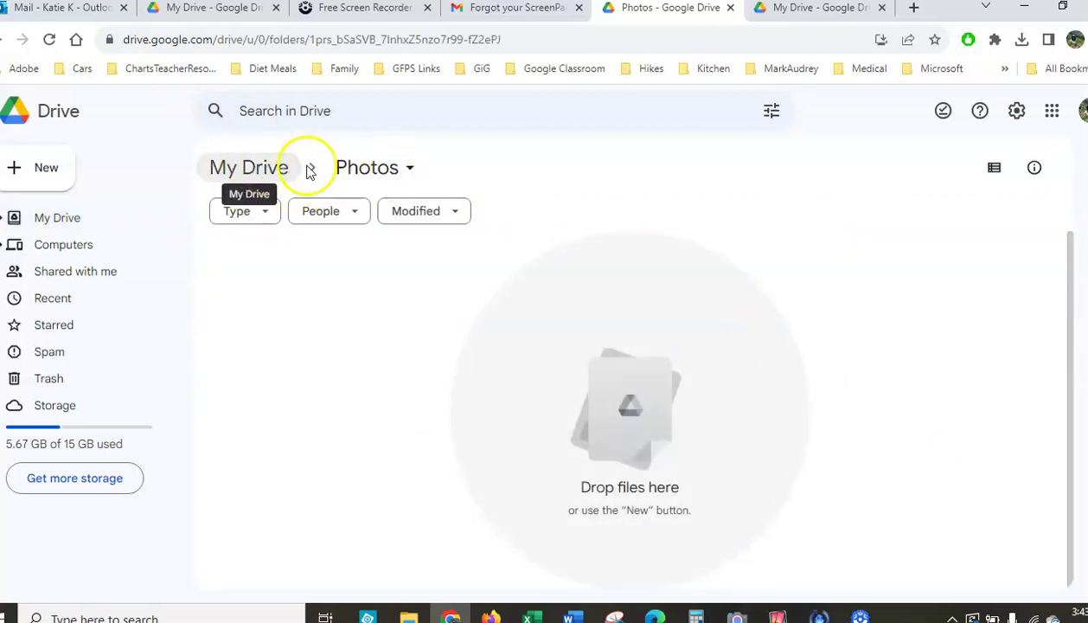
{"action": "left_click", "coordinate": [57, 176]}
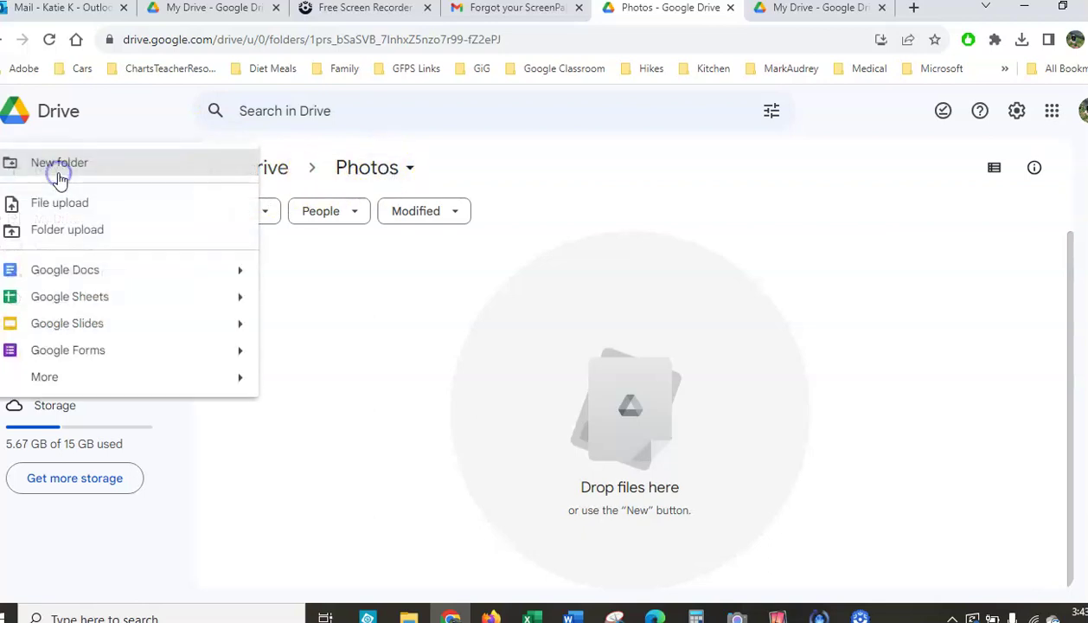
{"action": "left_click", "coordinate": [72, 229]}
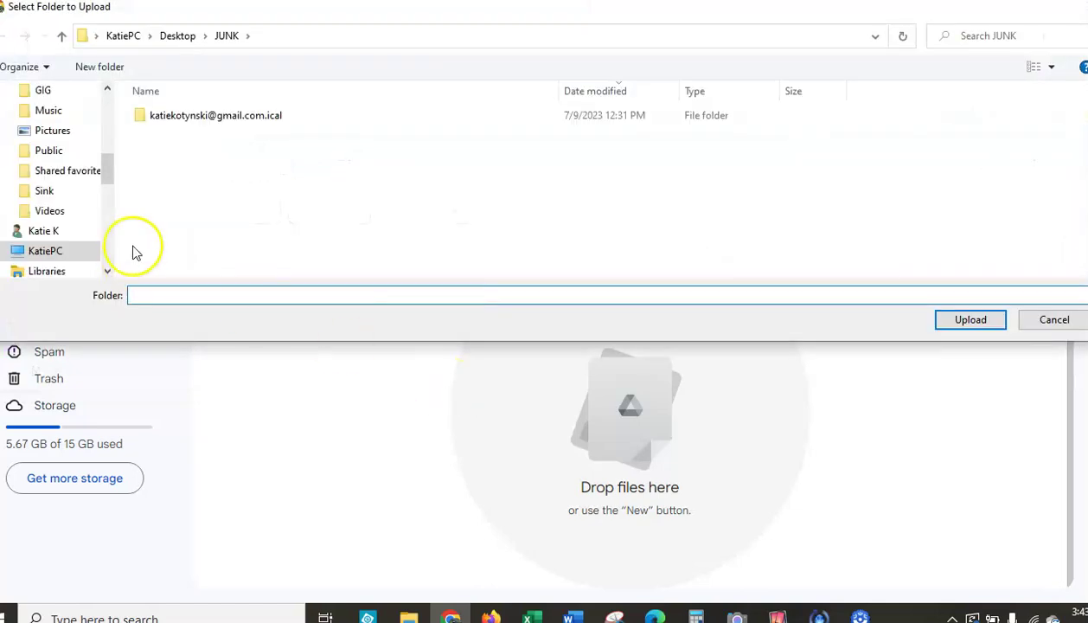
{"action": "left_click", "coordinate": [58, 133]}
{"action": "double_click", "coordinate": [165, 131]}
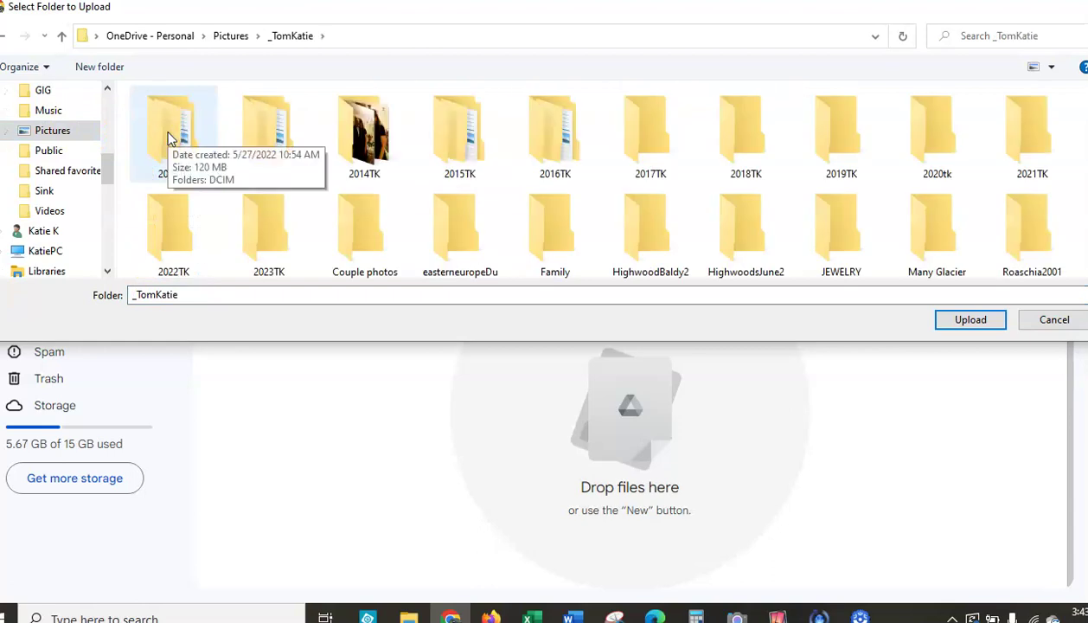
{"action": "left_click", "coordinate": [169, 137]}
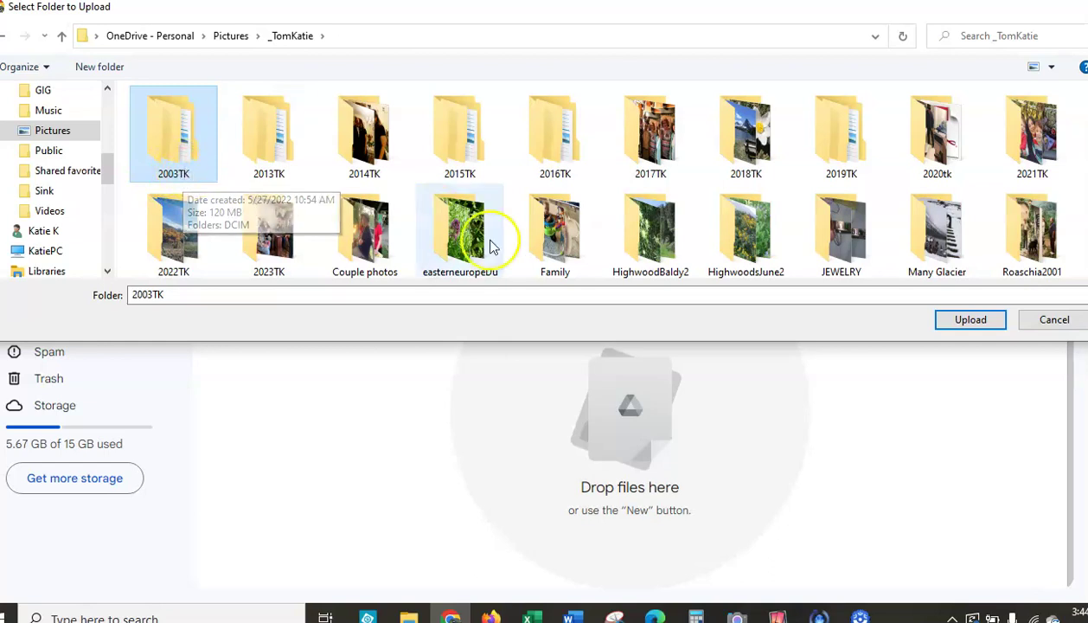
{"action": "left_click", "coordinate": [1055, 320]}
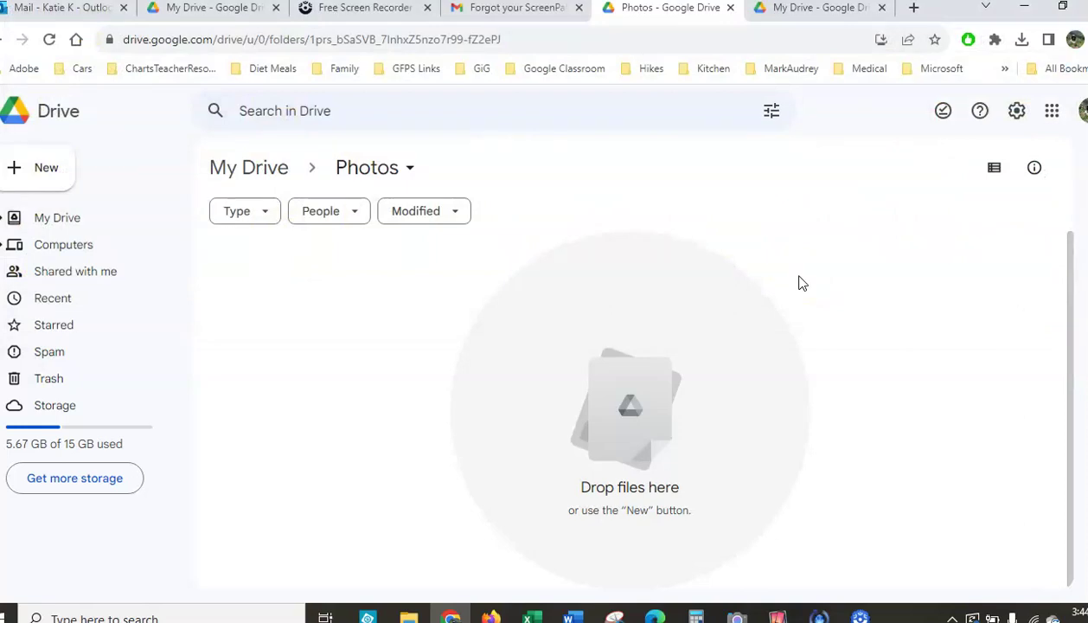
Create a Fall Photos subfolder inside Photos, correcting a typo in the name, and open it
{"action": "left_click", "coordinate": [25, 178]}
{"action": "left_click", "coordinate": [49, 168]}
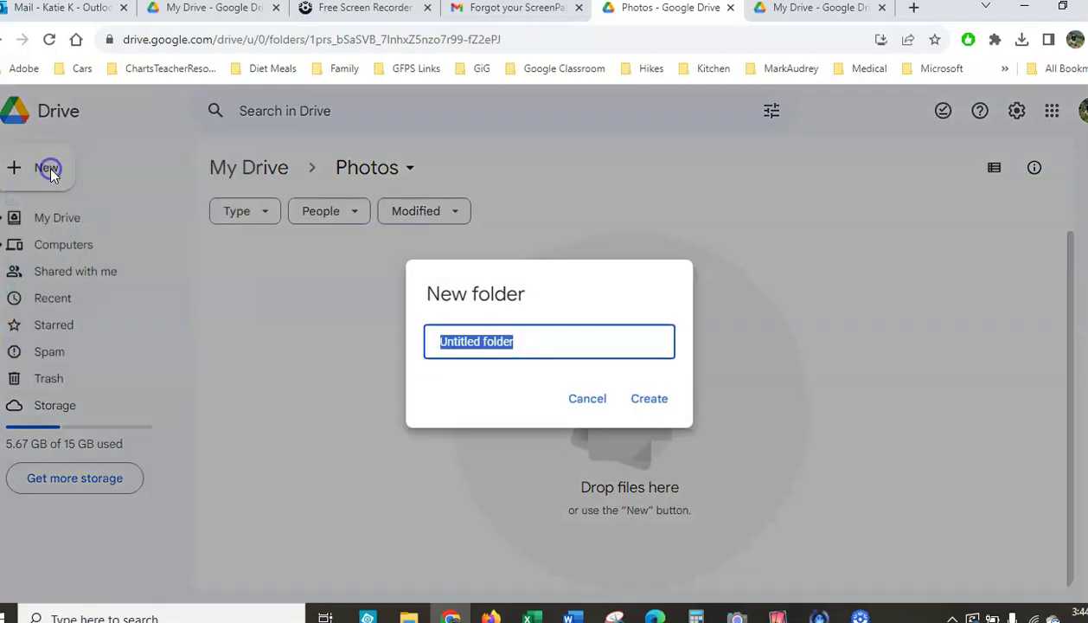
{"action": "type", "text": "Phto"}
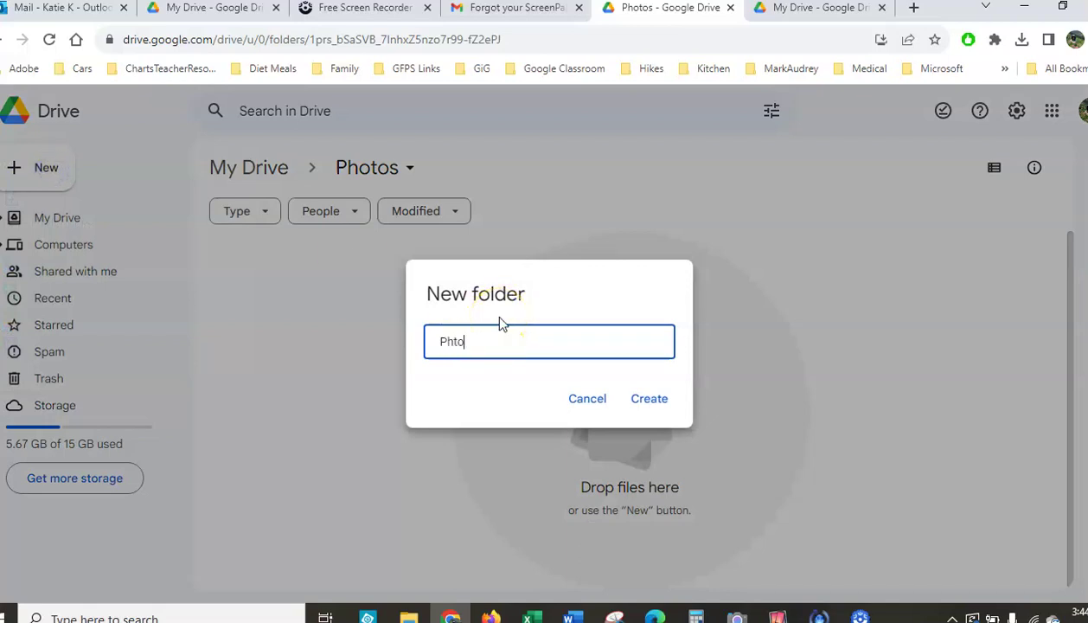
{"action": "key", "text": "BackSpace"}
{"action": "key", "text": "BackSpace"}
{"action": "key", "text": "BackSpace"}
{"action": "key", "text": "BackSpace"}
{"action": "type", "text": "Fall P"}
{"action": "left_click", "coordinate": [647, 398]}
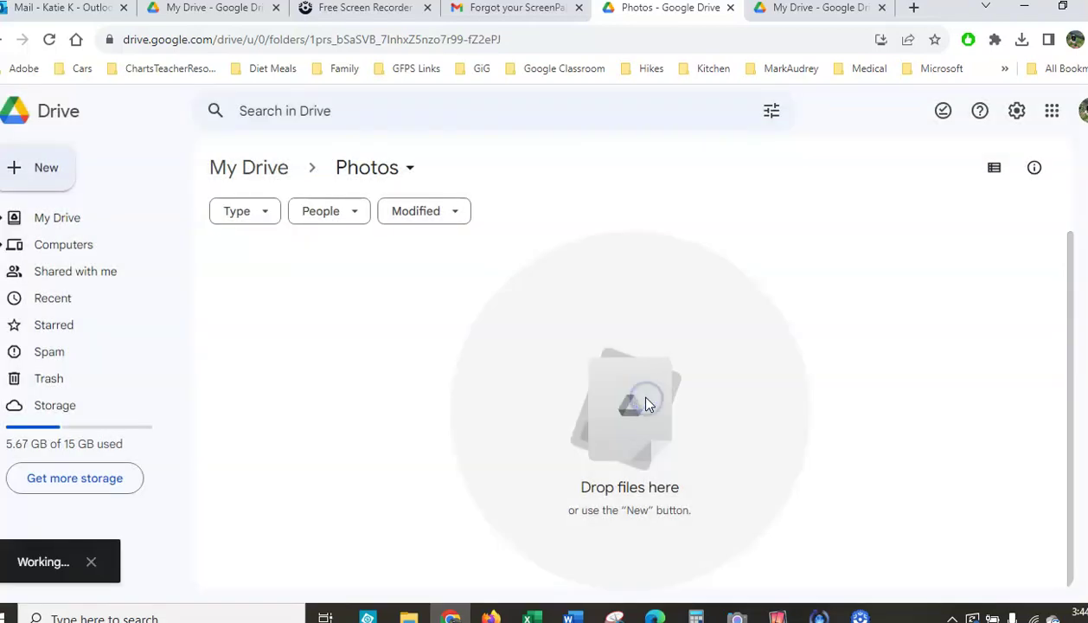
{"action": "double_click", "coordinate": [292, 304]}
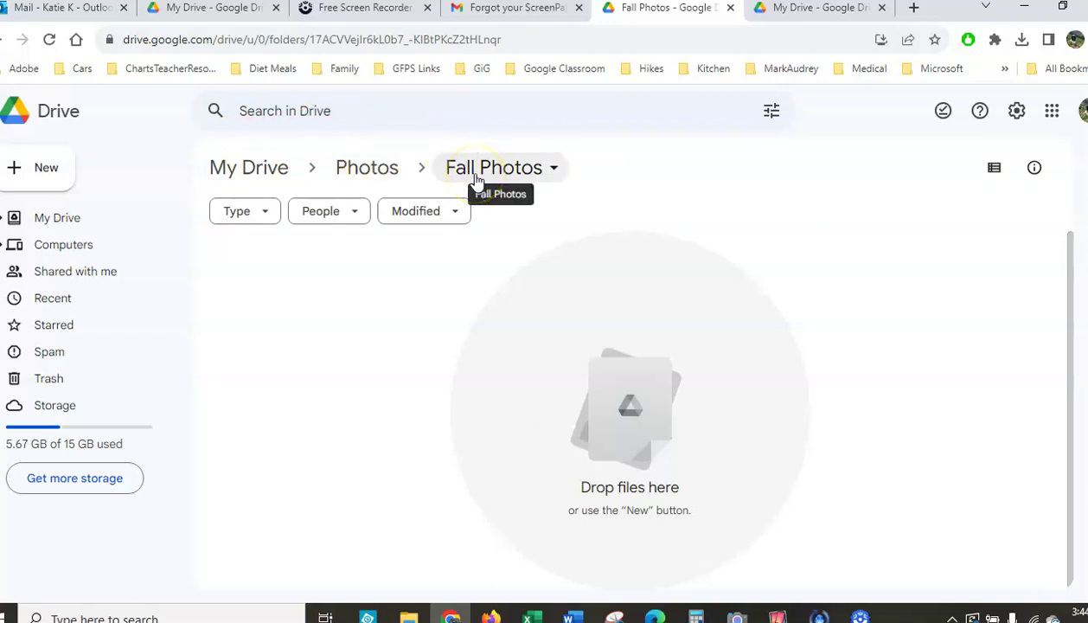
Open the file upload picker and mark the ScreenPal setup, 2023 Conference Lodging.docx and pbs2.JPG
{"action": "left_click", "coordinate": [49, 172]}
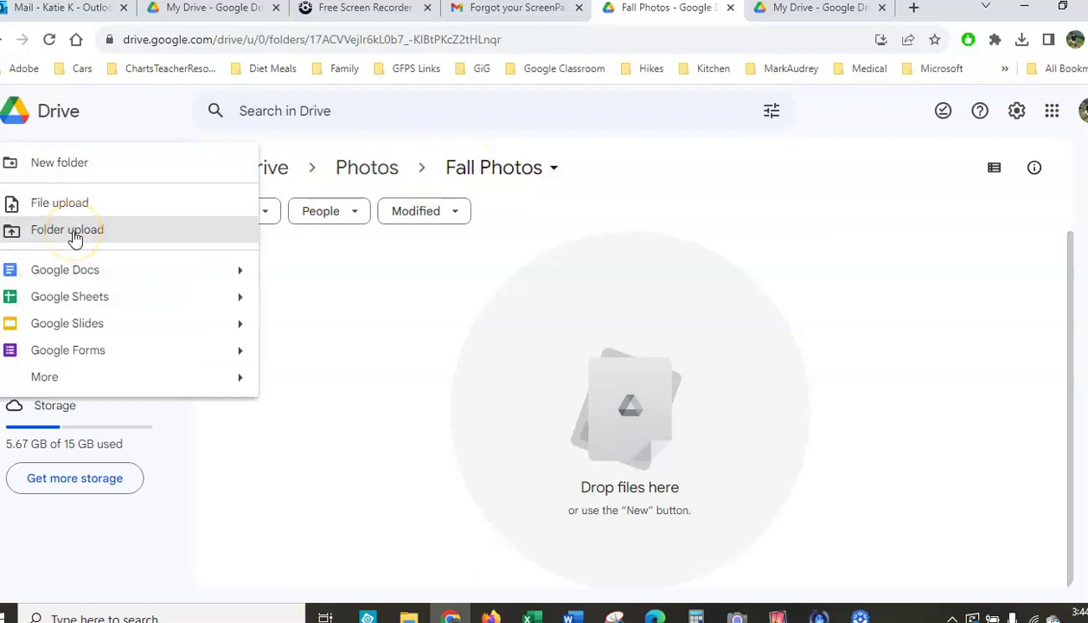
{"action": "left_click", "coordinate": [73, 205]}
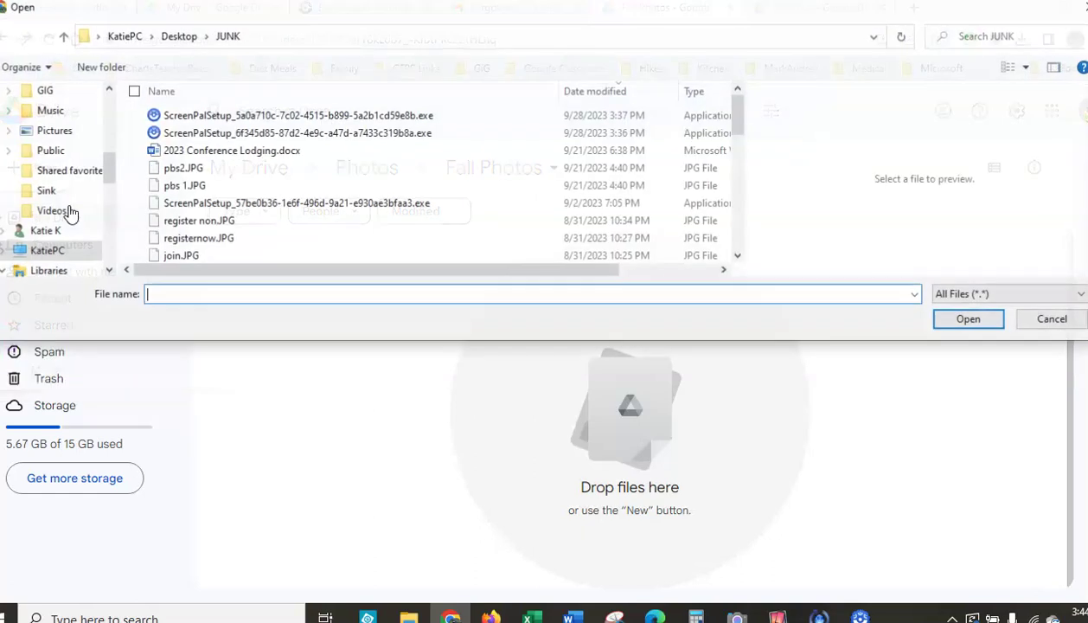
{"action": "left_click", "coordinate": [138, 115]}
{"action": "left_click", "coordinate": [139, 151]}
{"action": "left_click", "coordinate": [142, 171]}
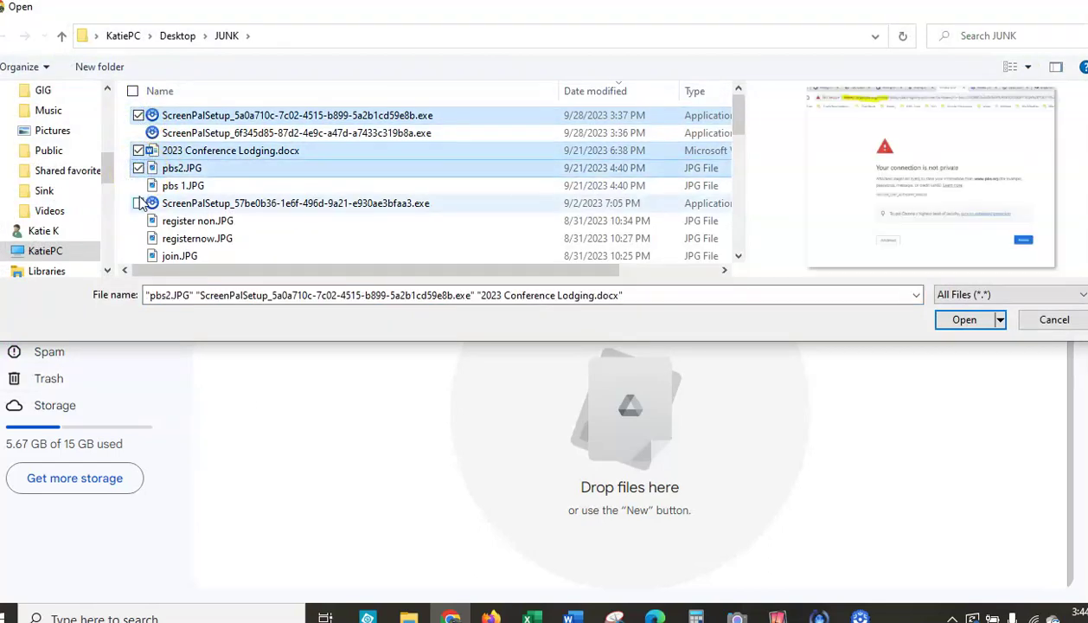
{"action": "left_click", "coordinate": [139, 204]}
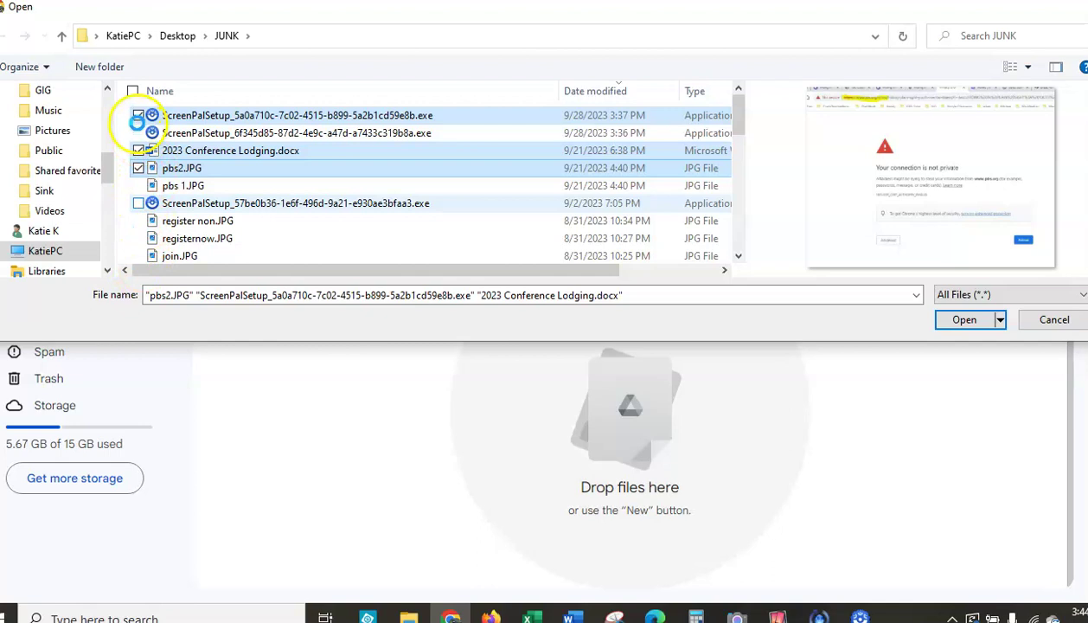
Adjust the selection until register non.JPG is the only file chosen
{"action": "right_click", "coordinate": [138, 171]}
{"action": "left_click", "coordinate": [138, 118]}
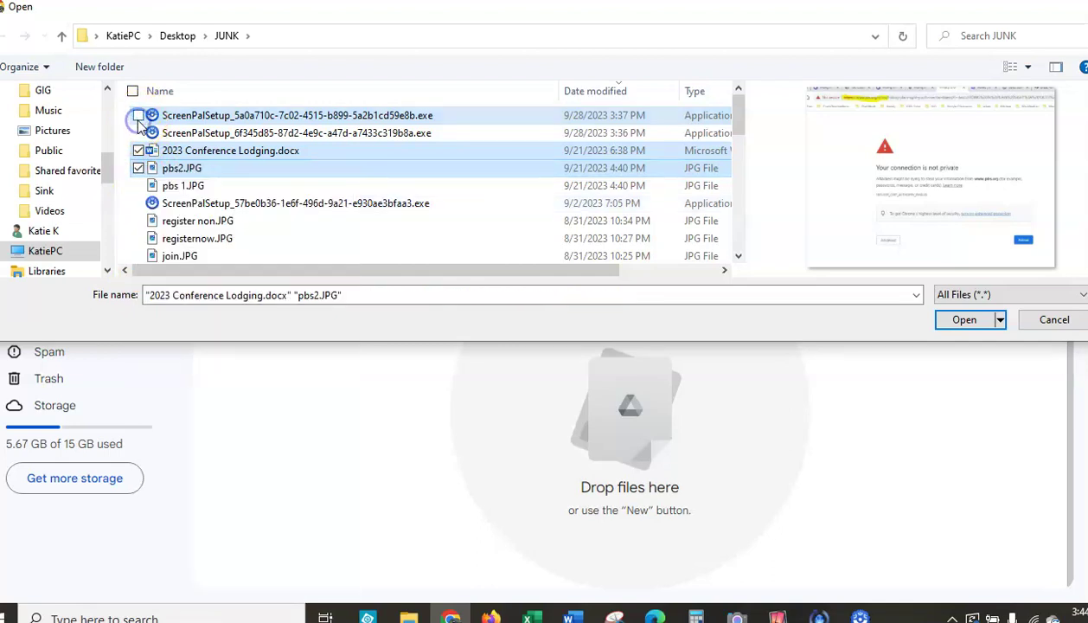
{"action": "left_click", "coordinate": [139, 116]}
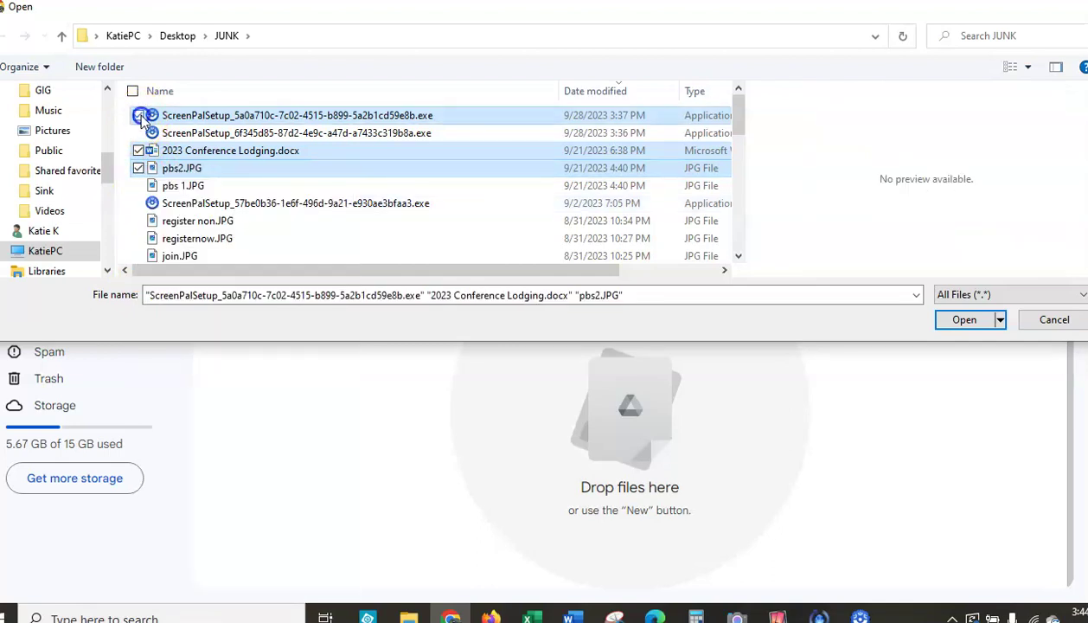
{"action": "left_click", "coordinate": [152, 226]}
{"action": "right_click", "coordinate": [151, 222]}
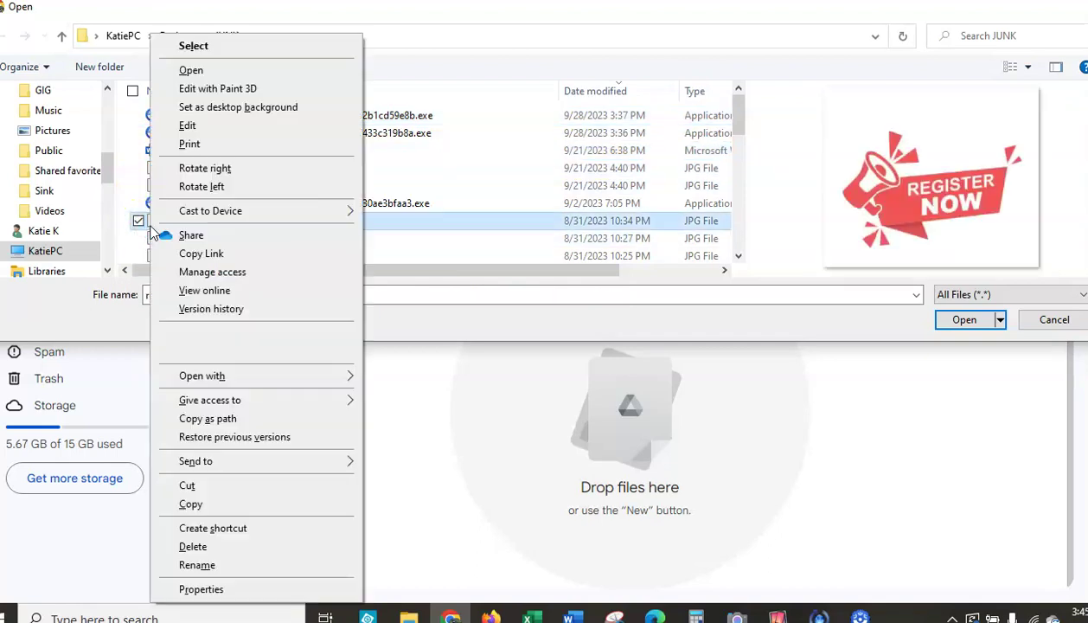
Cancel the file upload, then browse Pictures > 2023-03-01 for folder upload and cancel that too
{"action": "left_click", "coordinate": [1043, 320]}
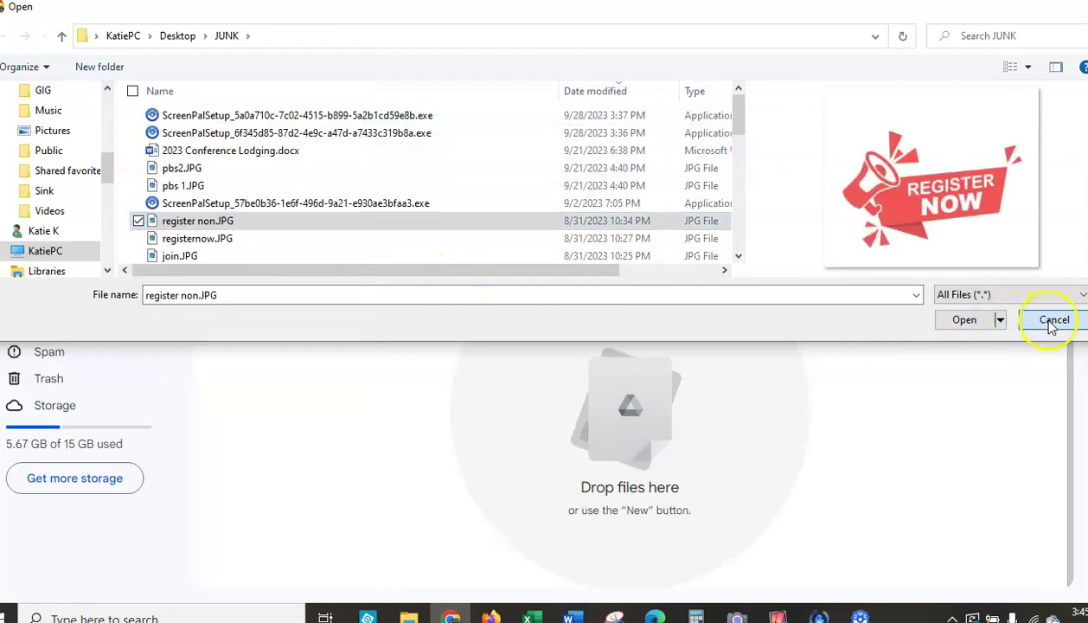
{"action": "left_click", "coordinate": [1044, 320]}
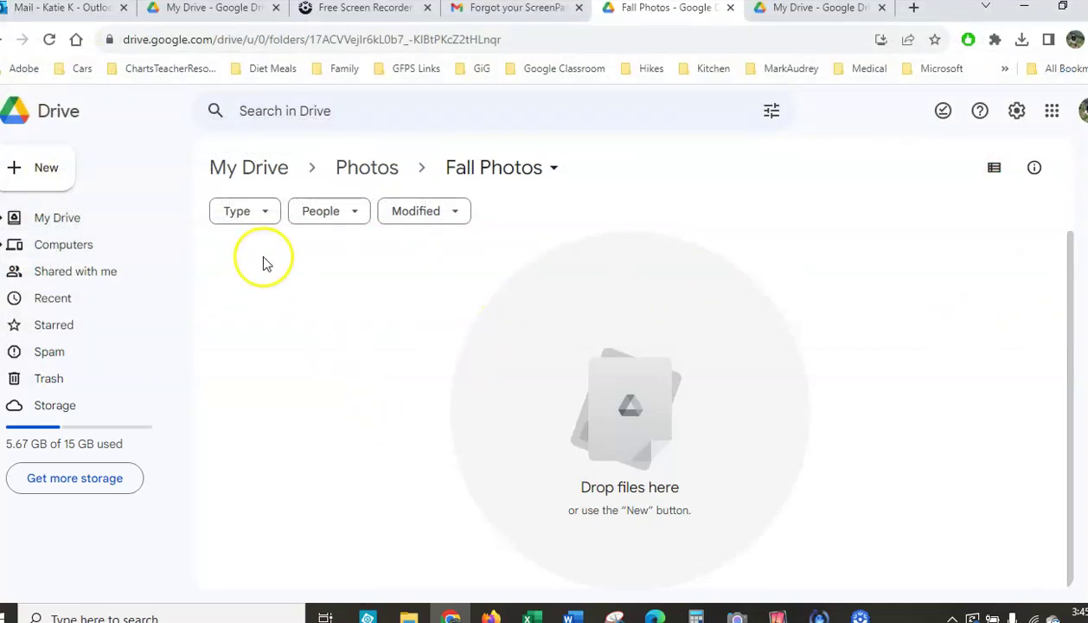
{"action": "left_click", "coordinate": [65, 171]}
{"action": "left_click", "coordinate": [75, 228]}
{"action": "left_click", "coordinate": [51, 131]}
{"action": "double_click", "coordinate": [160, 208]}
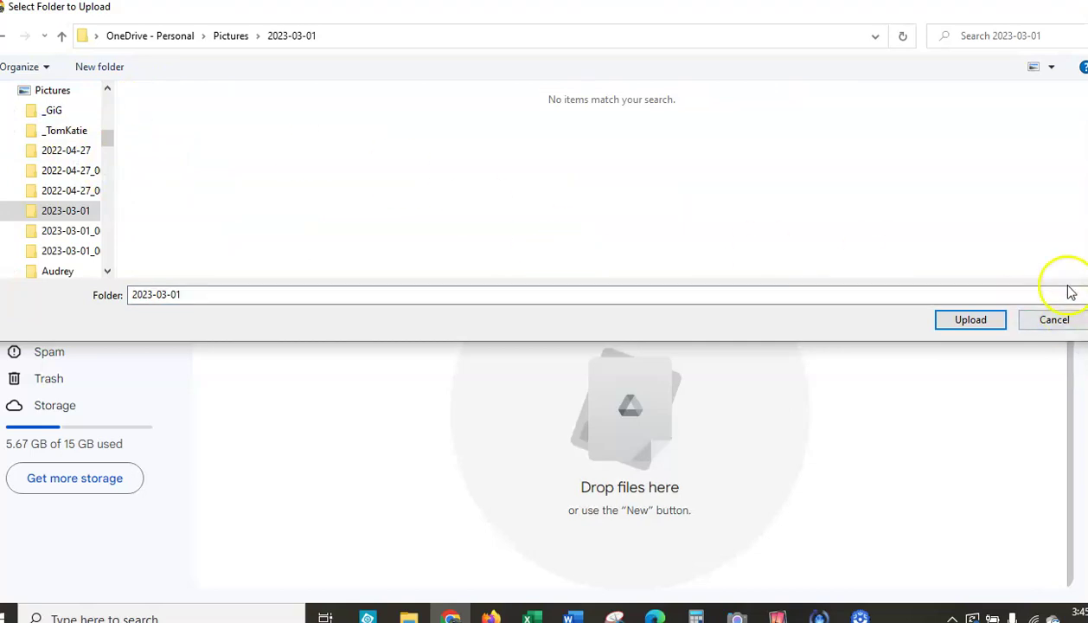
{"action": "left_click", "coordinate": [1054, 320]}
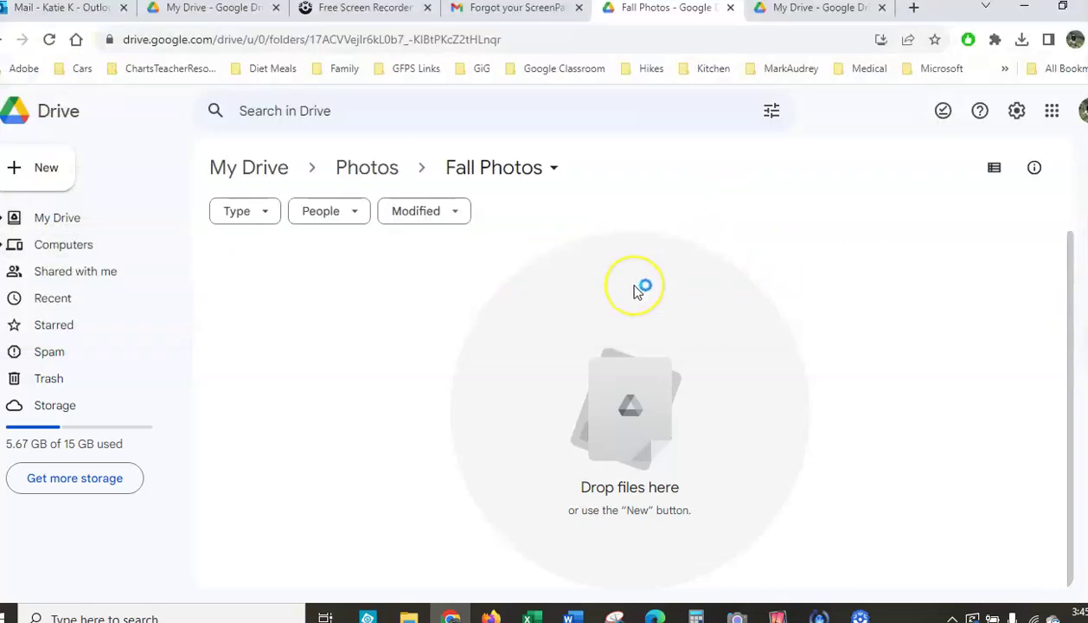
Return to My Drive and reopen the Photos folder
{"action": "left_click", "coordinate": [250, 170]}
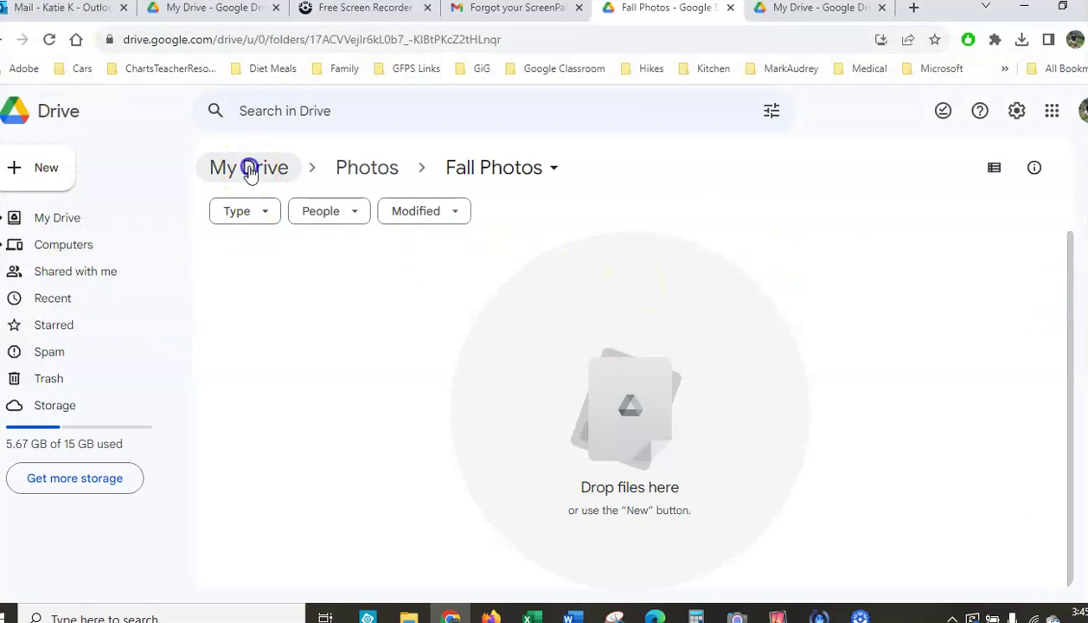
{"action": "left_click", "coordinate": [48, 169]}
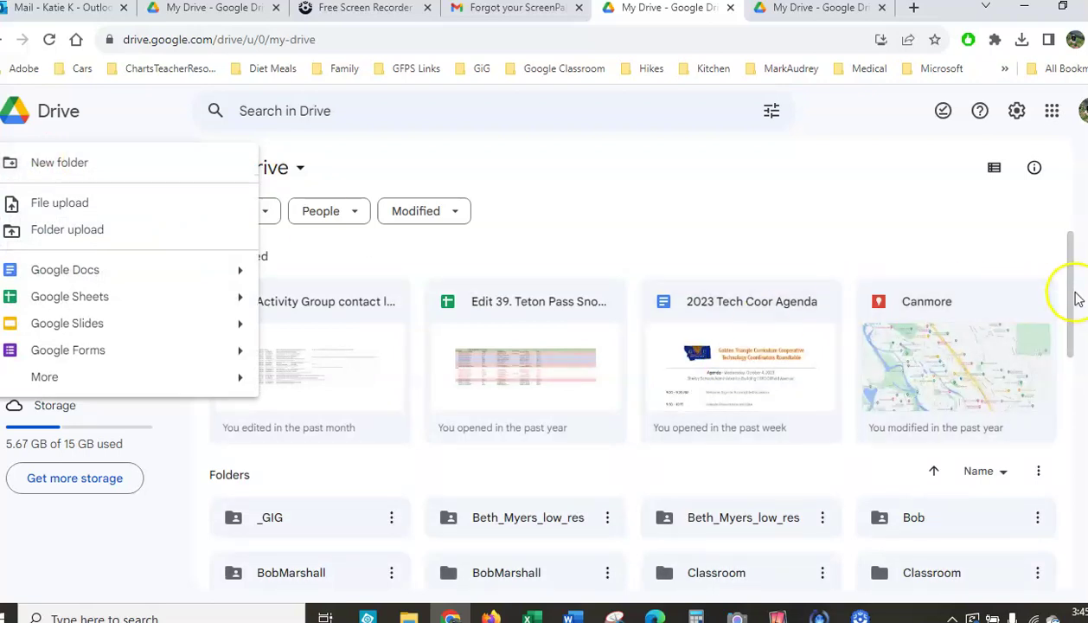
{"action": "left_click_drag", "start_coordinate": [1073, 294], "coordinate": [1075, 510]}
{"action": "double_click", "coordinate": [934, 512]}
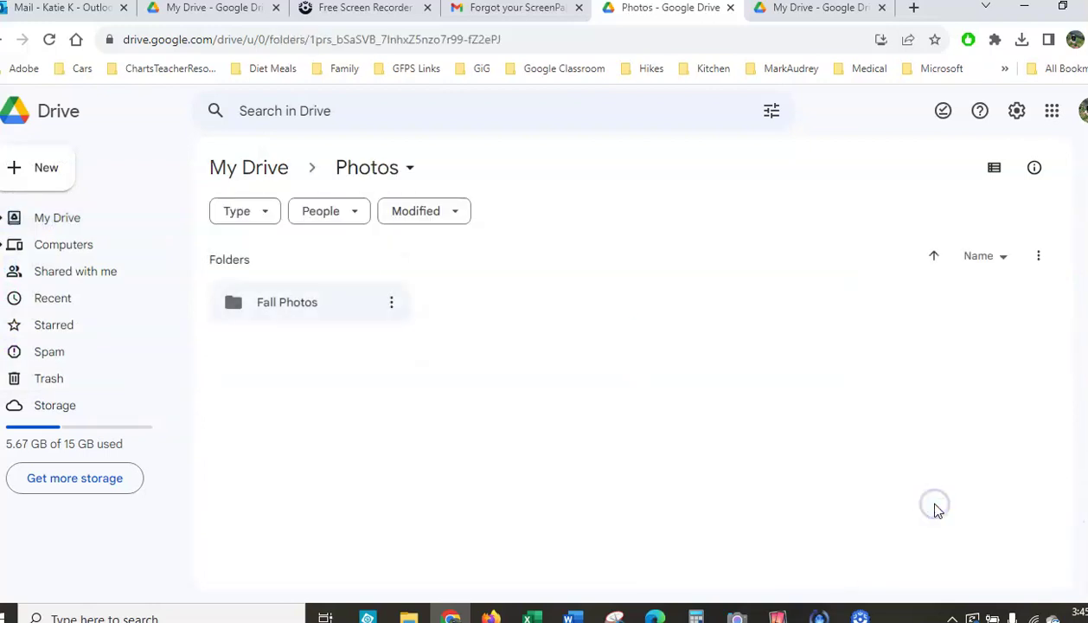
{"action": "left_click", "coordinate": [44, 167]}
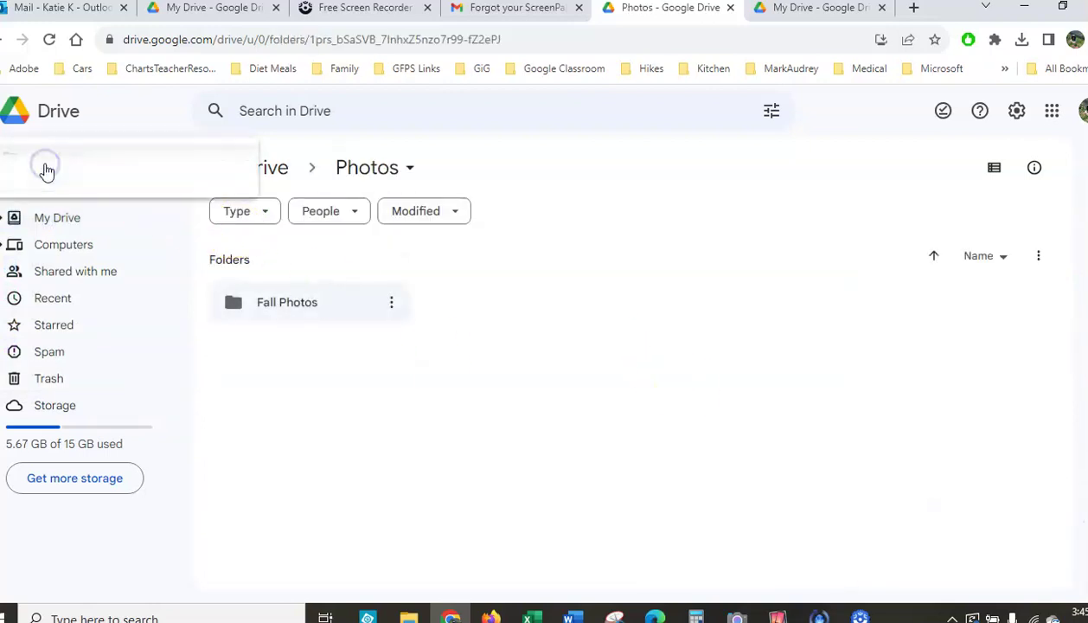
{"action": "left_click", "coordinate": [85, 170]}
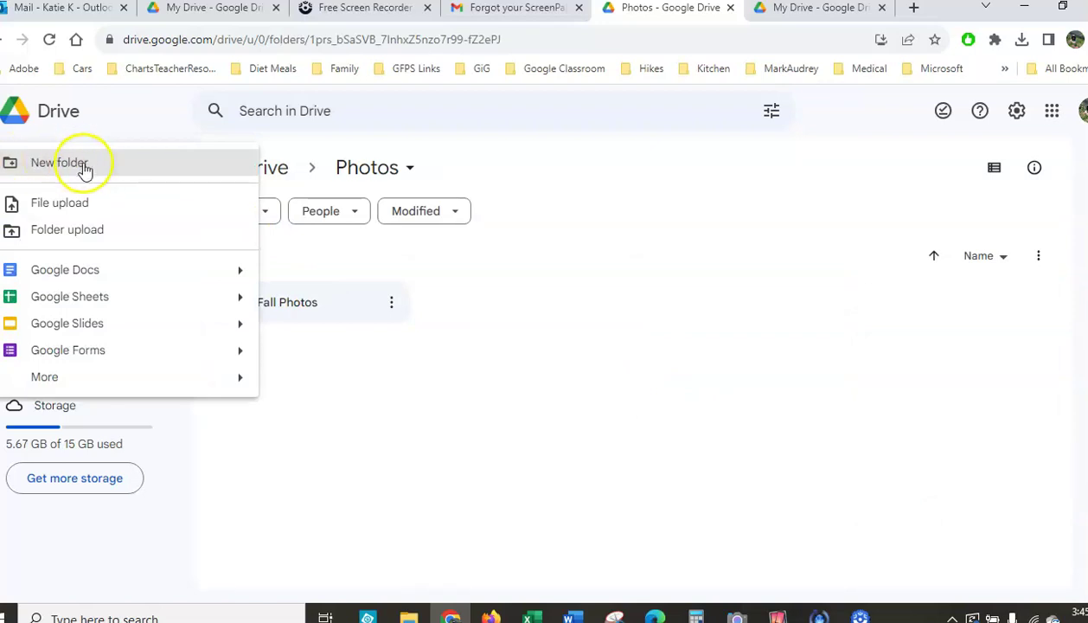
{"action": "left_click", "coordinate": [87, 231]}
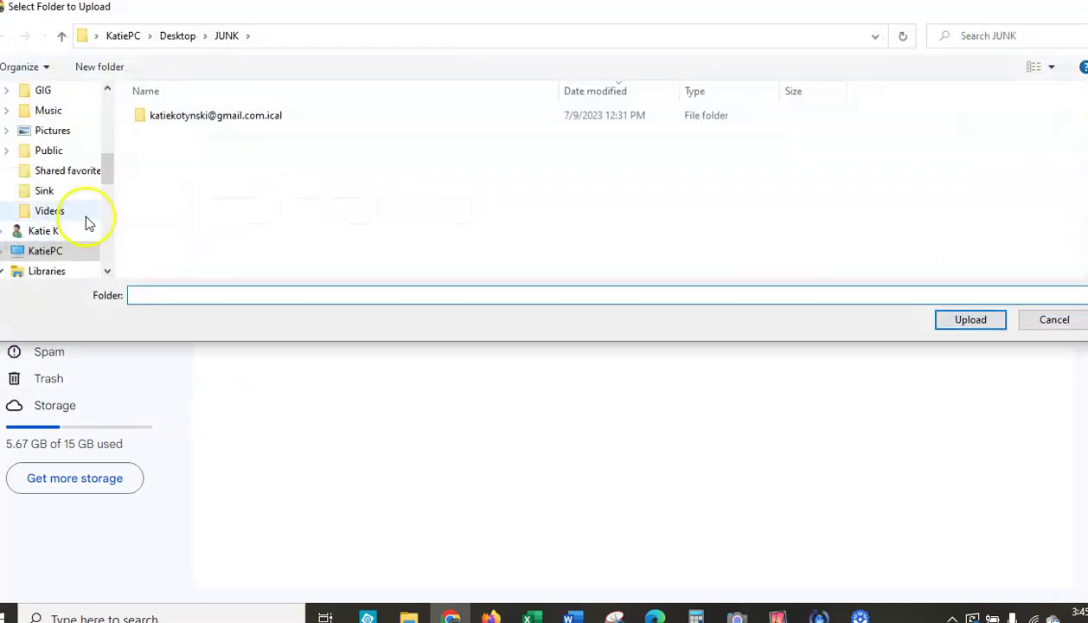
{"action": "left_click", "coordinate": [62, 132]}
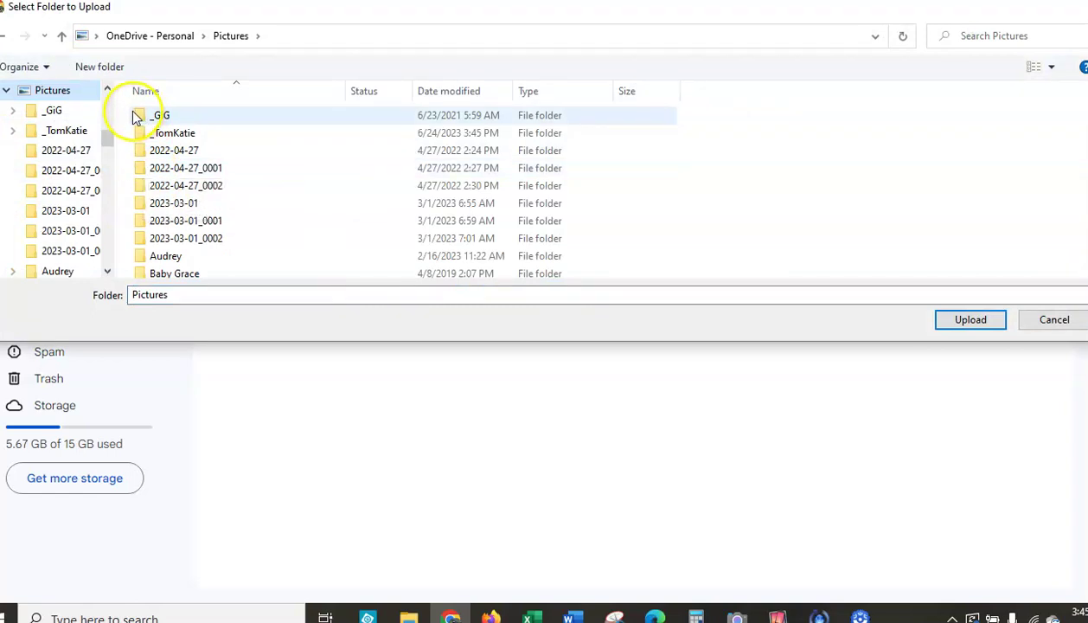
{"action": "left_click", "coordinate": [136, 135]}
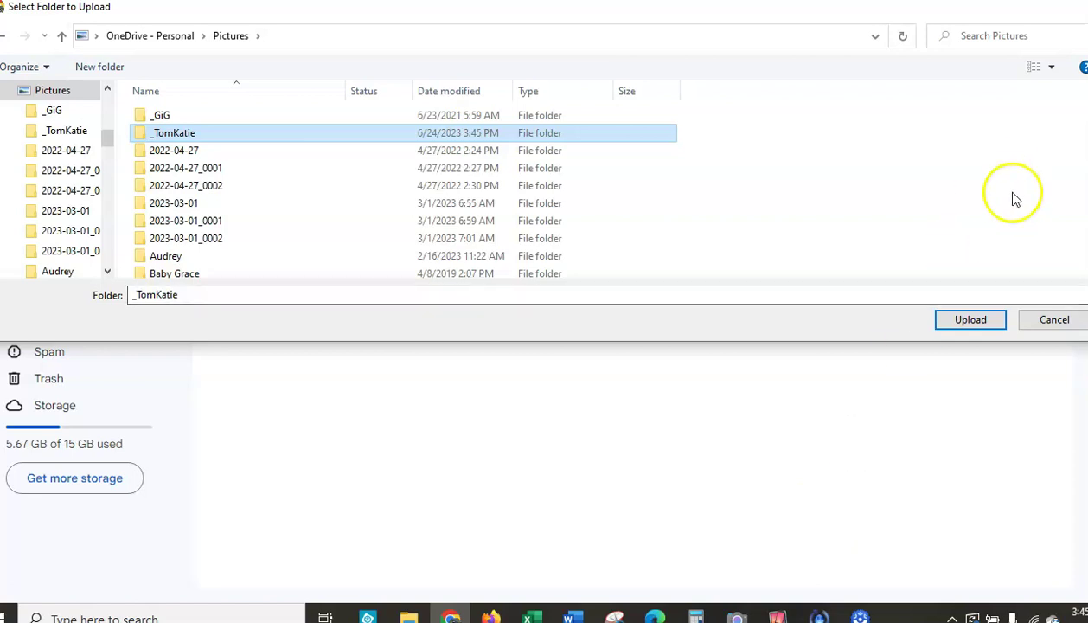
{"action": "left_click", "coordinate": [1055, 320]}
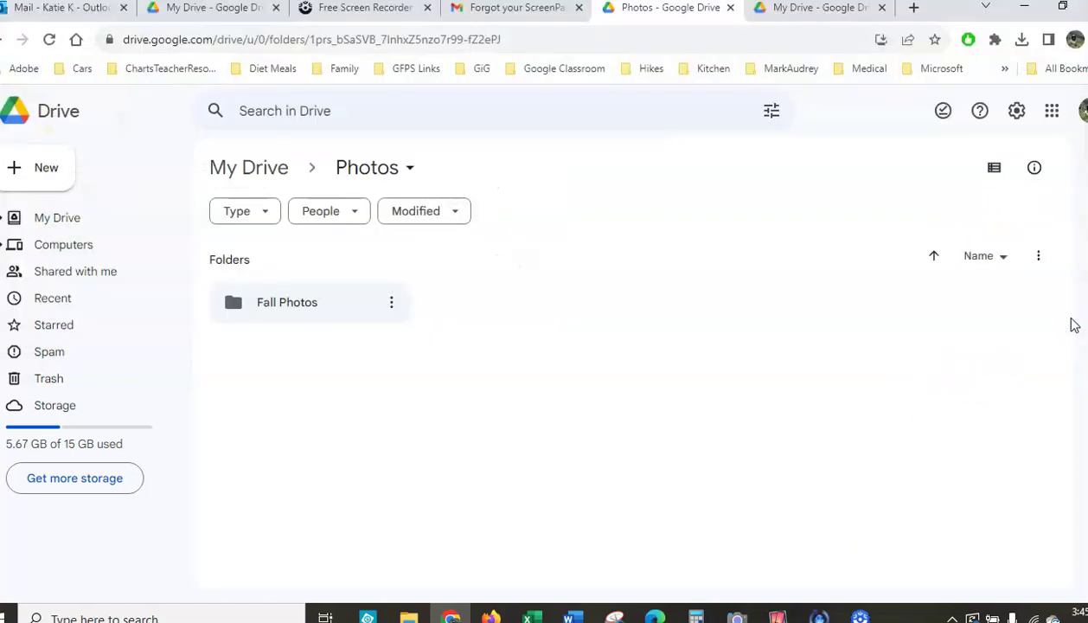
Select the Fall Photos folder and open its Share dialog
{"action": "left_click", "coordinate": [714, 424]}
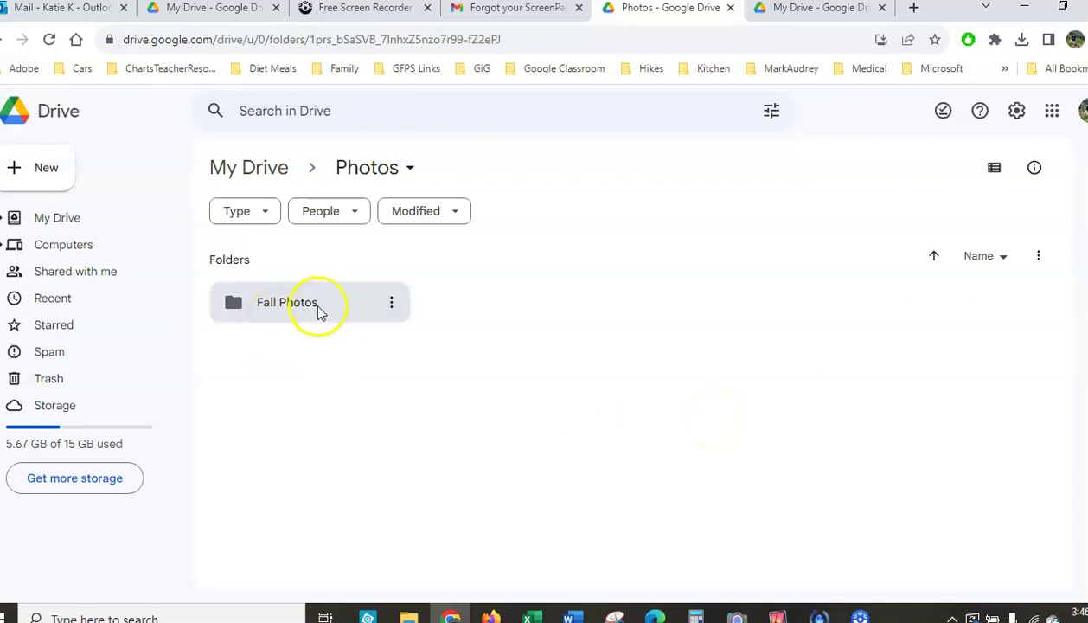
{"action": "left_click", "coordinate": [394, 304]}
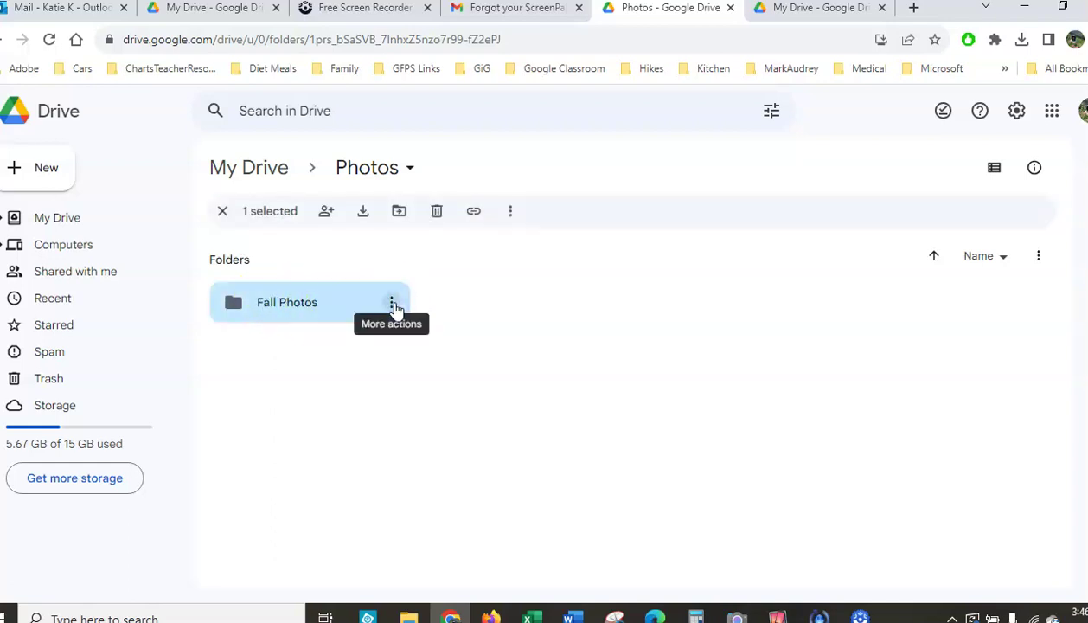
{"action": "left_click", "coordinate": [327, 216]}
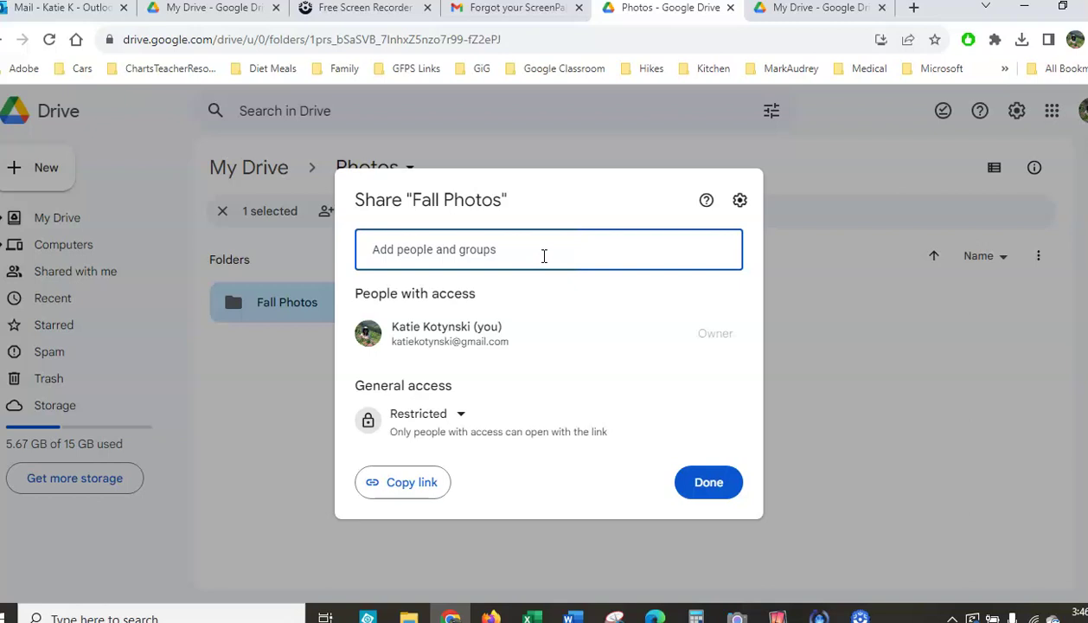
Set general access to Anyone with the link as Viewer and copy the Fall Photos link
{"action": "left_click", "coordinate": [456, 417]}
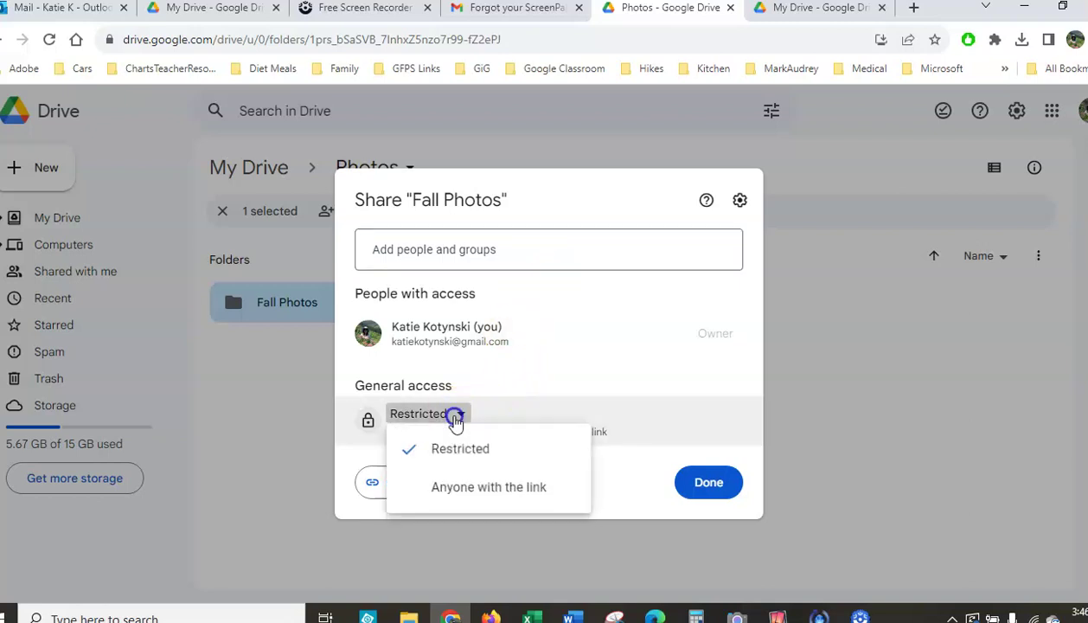
{"action": "left_click", "coordinate": [476, 500]}
{"action": "left_click", "coordinate": [404, 483]}
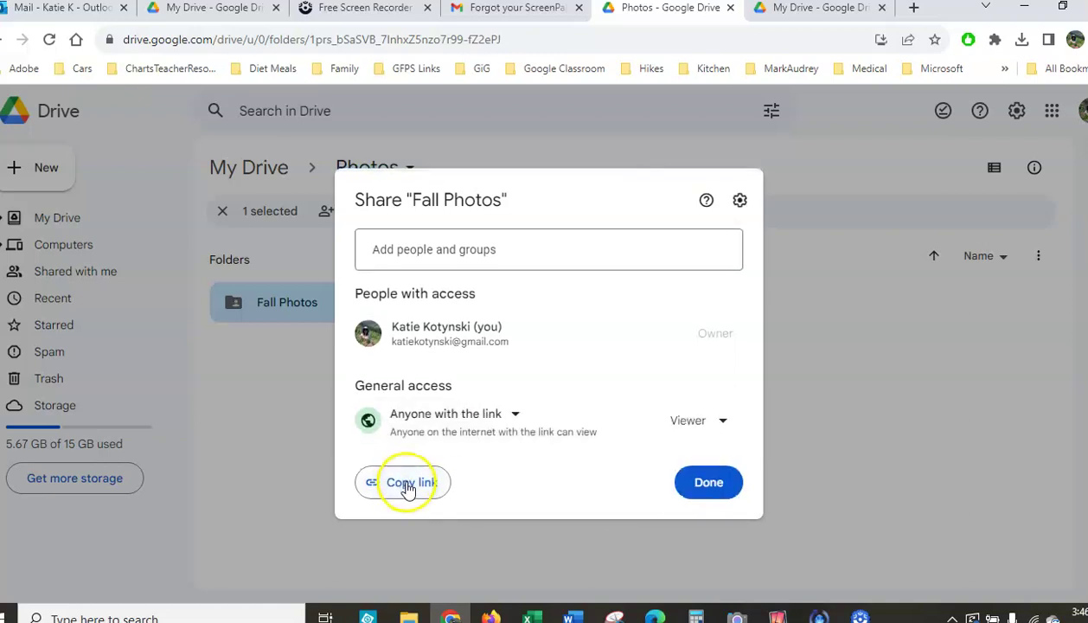
{"action": "left_click", "coordinate": [723, 422]}
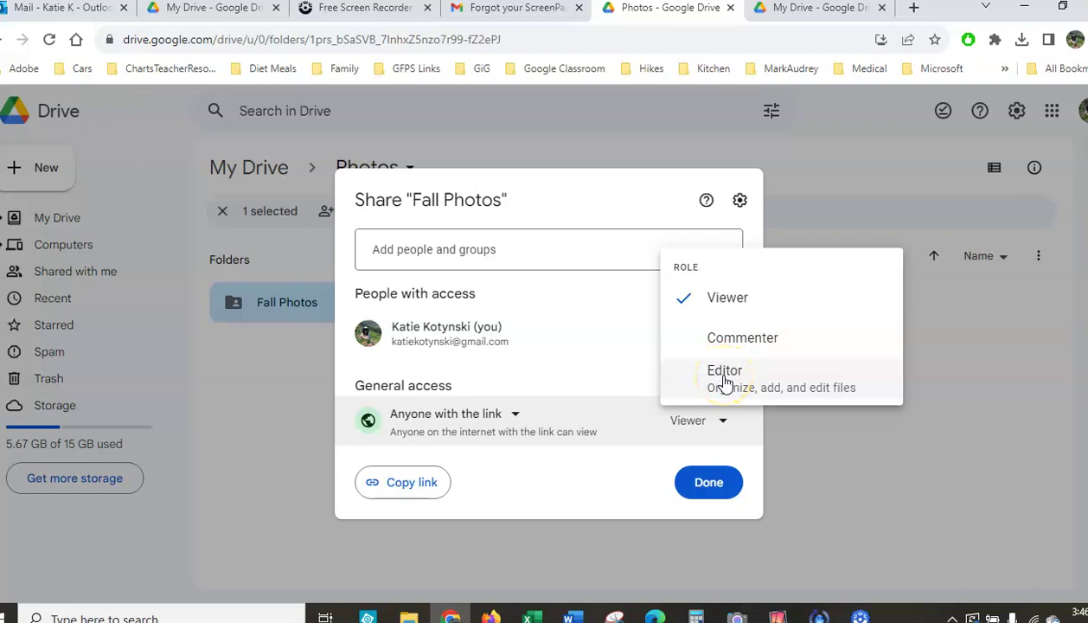
{"action": "left_click", "coordinate": [729, 309]}
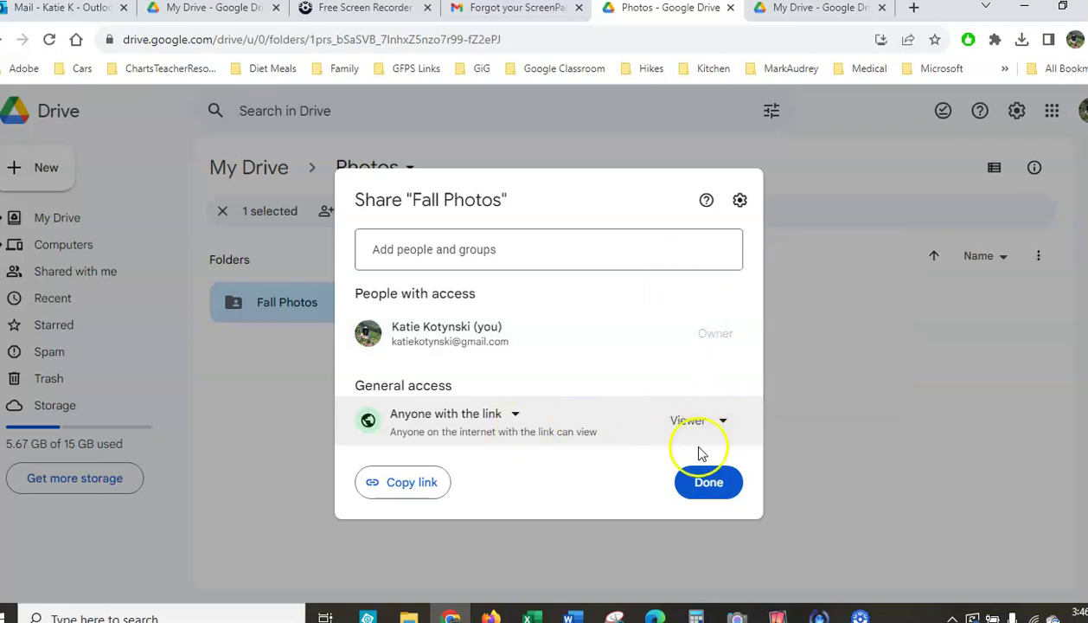
{"action": "left_click", "coordinate": [396, 484]}
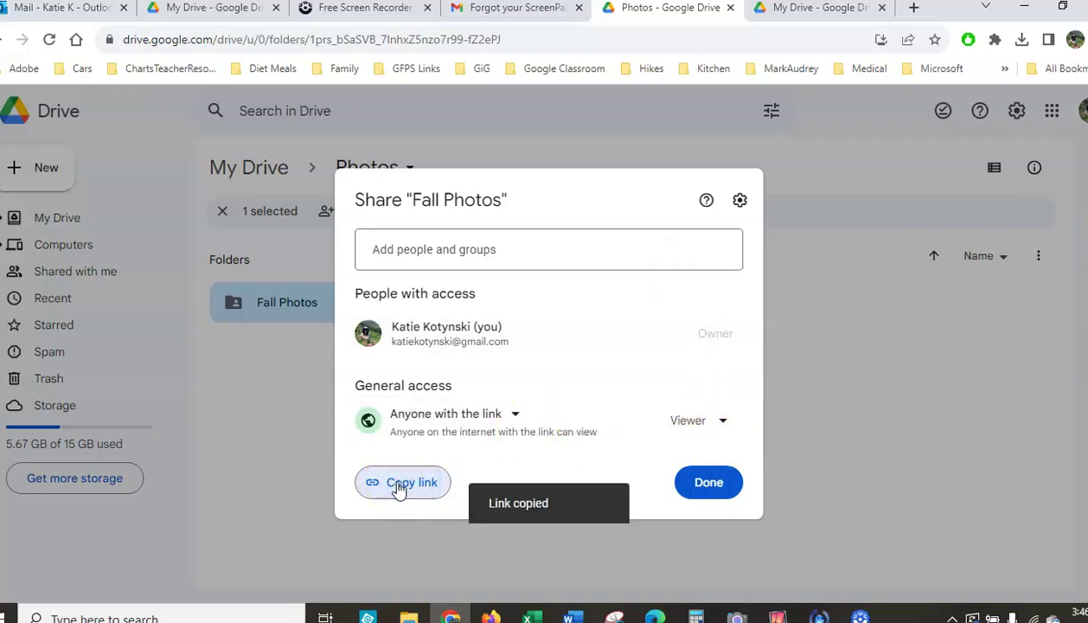